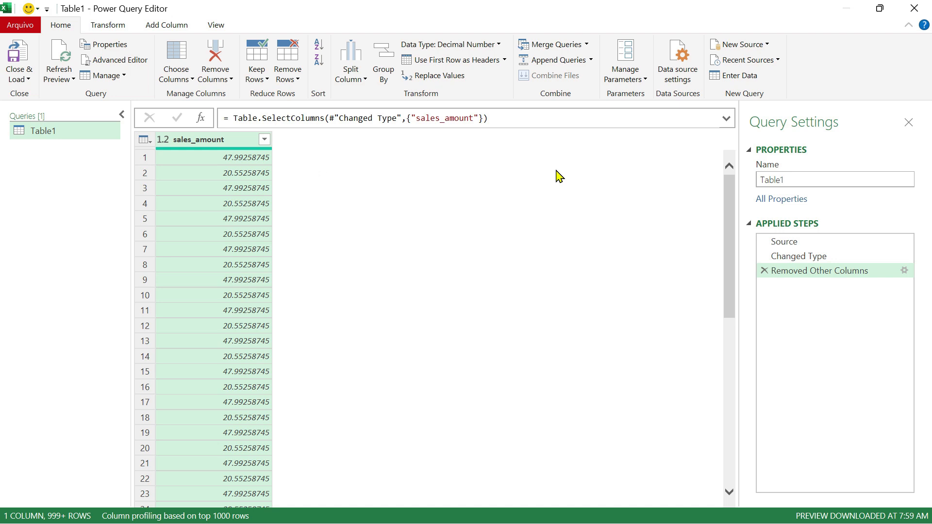
- Duplicate the sales_amount column and rename the query as sales_data
{"action": "right_click", "coordinate": [220, 145]}
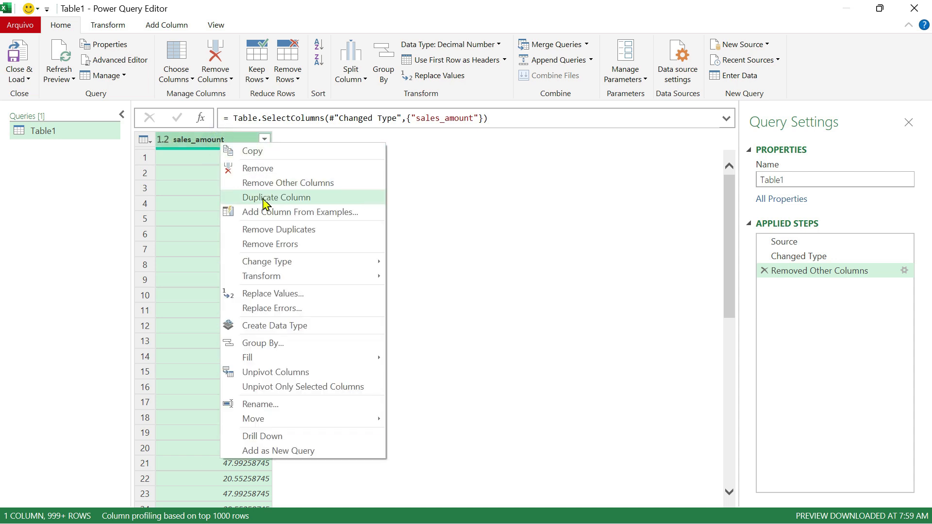
{"action": "left_click", "coordinate": [280, 199]}
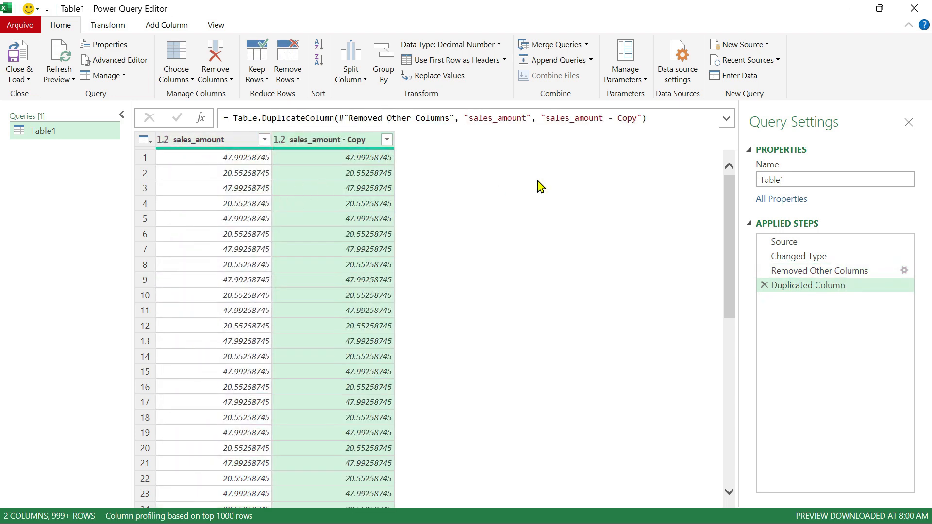
{"action": "left_click_drag", "start_coordinate": [805, 180], "coordinate": [733, 196]}
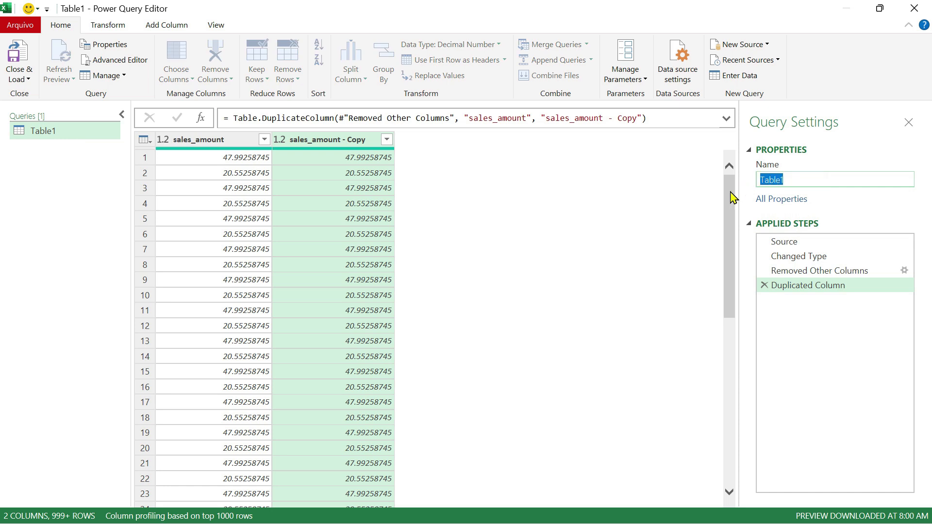
{"action": "key", "text": "Delete"}
{"action": "type", "text": "s"}
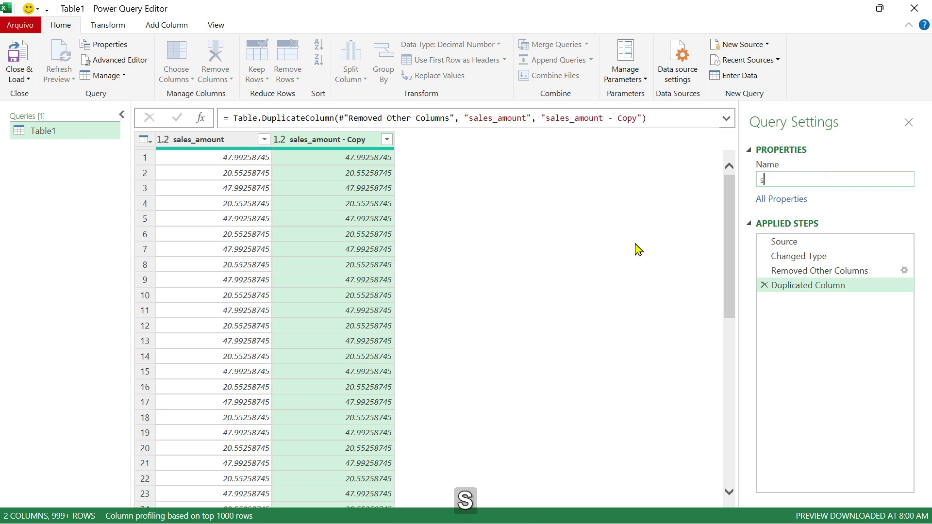
{"action": "type", "text": "ales_data"}
{"action": "key", "text": "Return"}
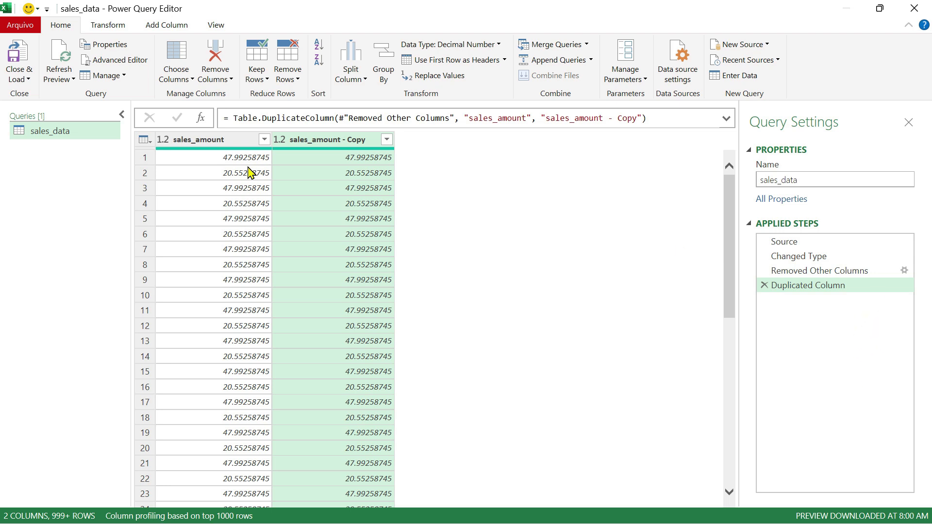
- Examine the query's table at the Changed Type, Removed Other Columns and Duplicated Column steps, comparing the columns each one produces
{"action": "left_click", "coordinate": [807, 263]}
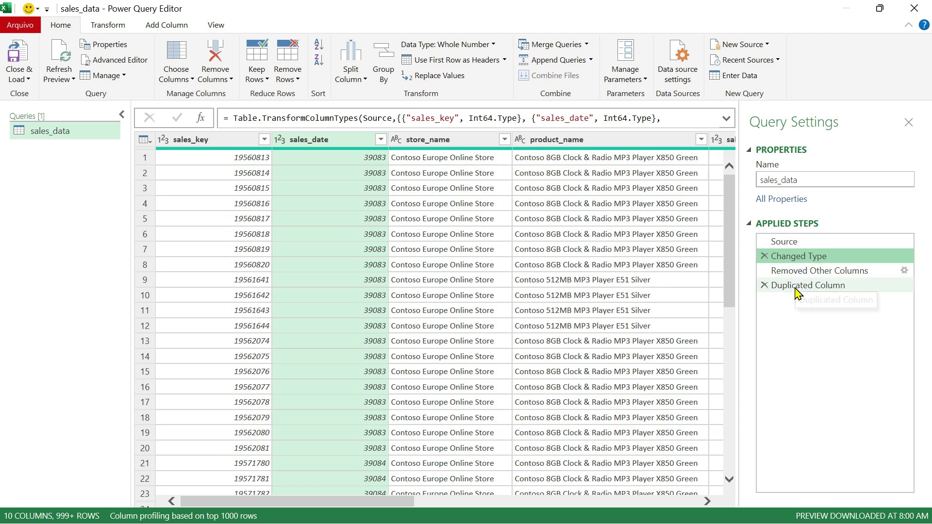
{"action": "left_click", "coordinate": [798, 286]}
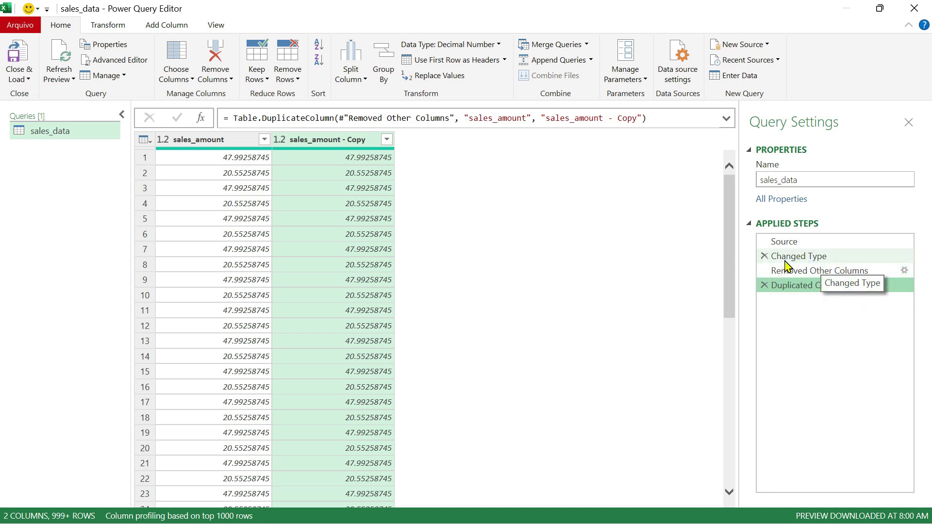
{"action": "left_click", "coordinate": [836, 277]}
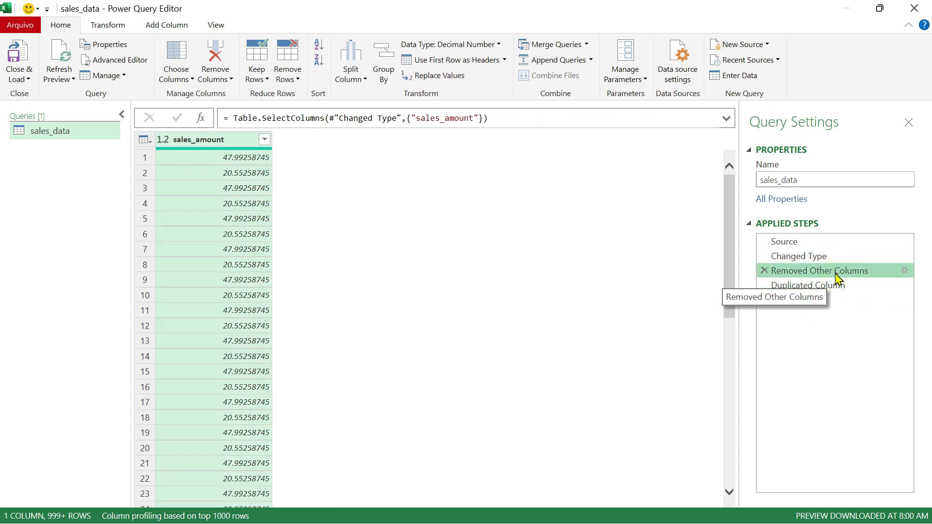
{"action": "left_click", "coordinate": [810, 289]}
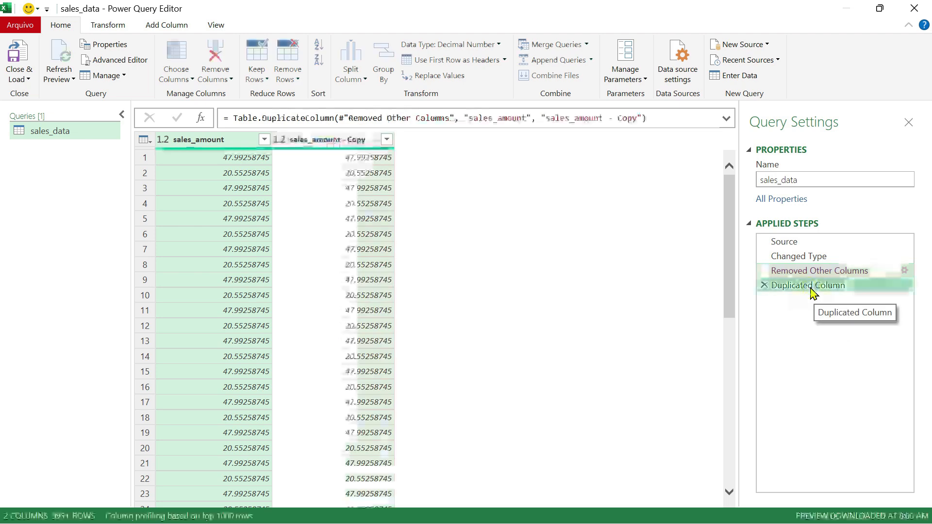
{"action": "left_click", "coordinate": [813, 260]}
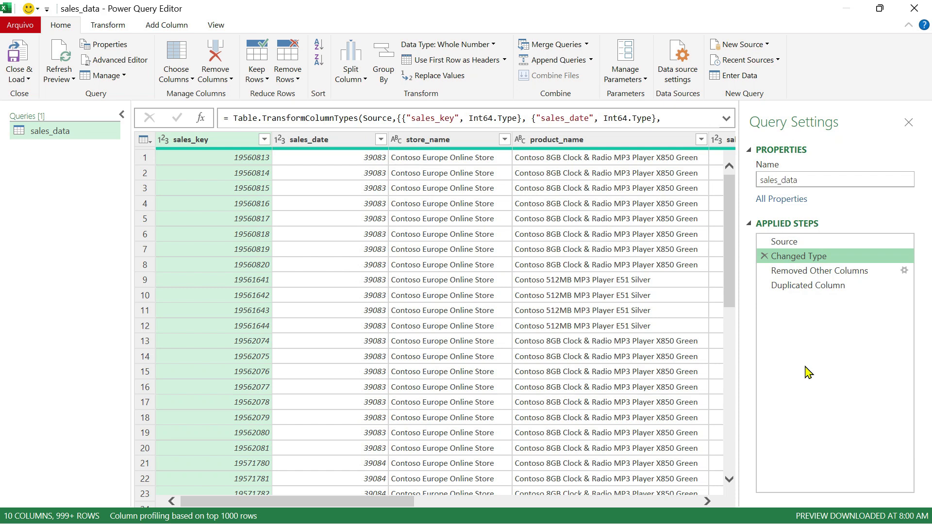
{"action": "left_click", "coordinate": [808, 271]}
{"action": "left_click", "coordinate": [808, 289]}
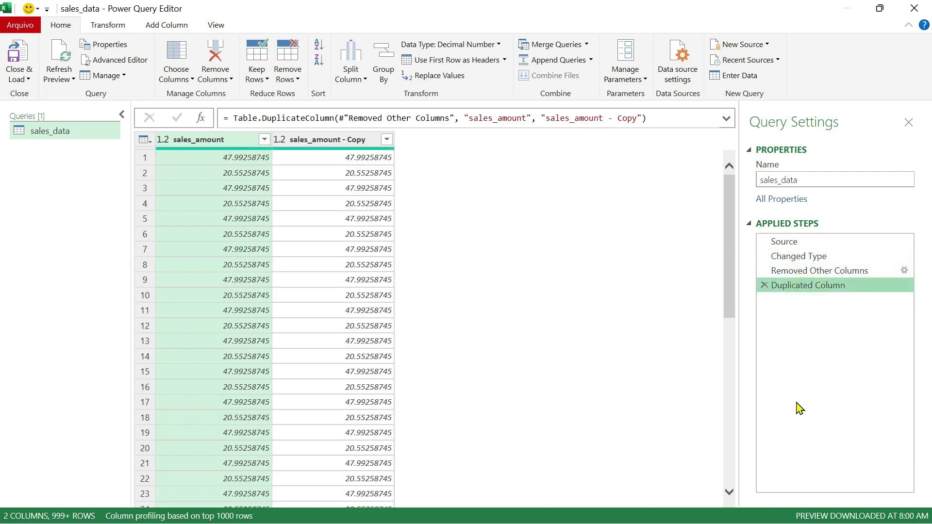
{"action": "left_click", "coordinate": [806, 257]}
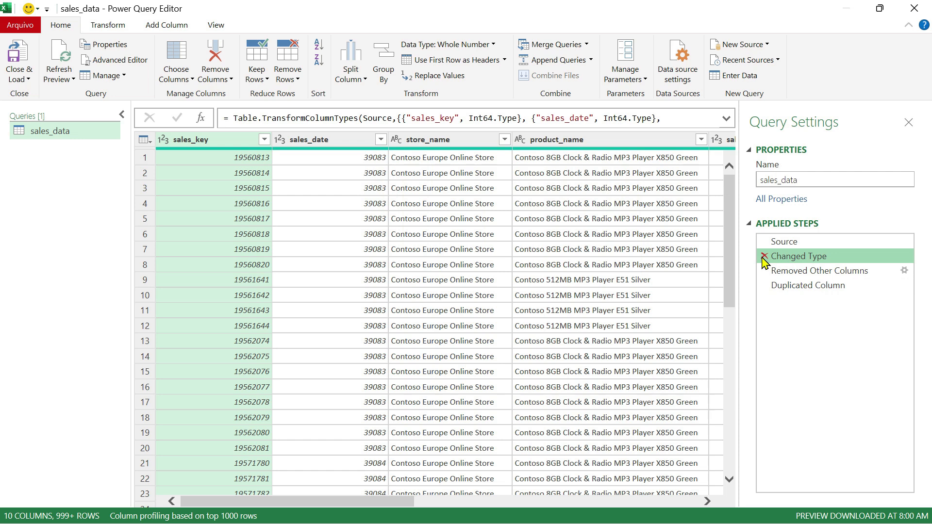
{"action": "left_click", "coordinate": [846, 270]}
{"action": "left_click", "coordinate": [820, 257]}
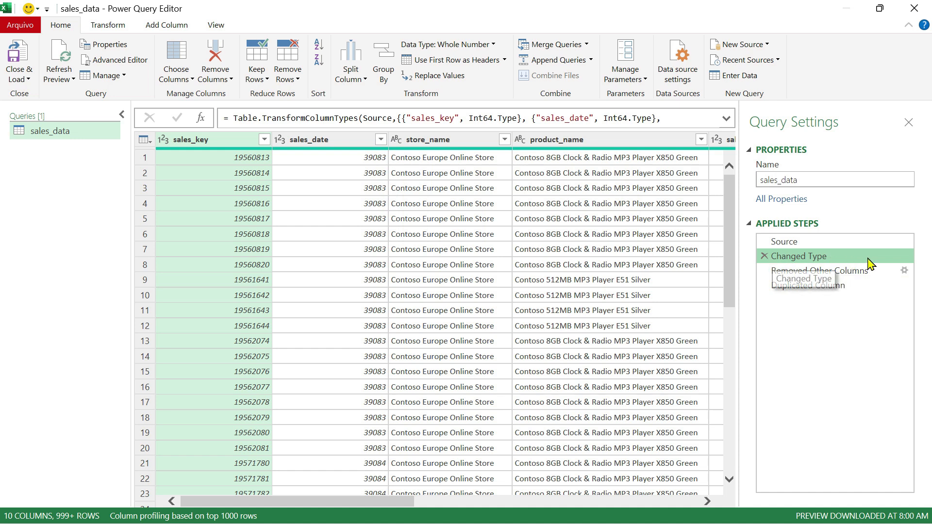
{"action": "left_click", "coordinate": [844, 271]}
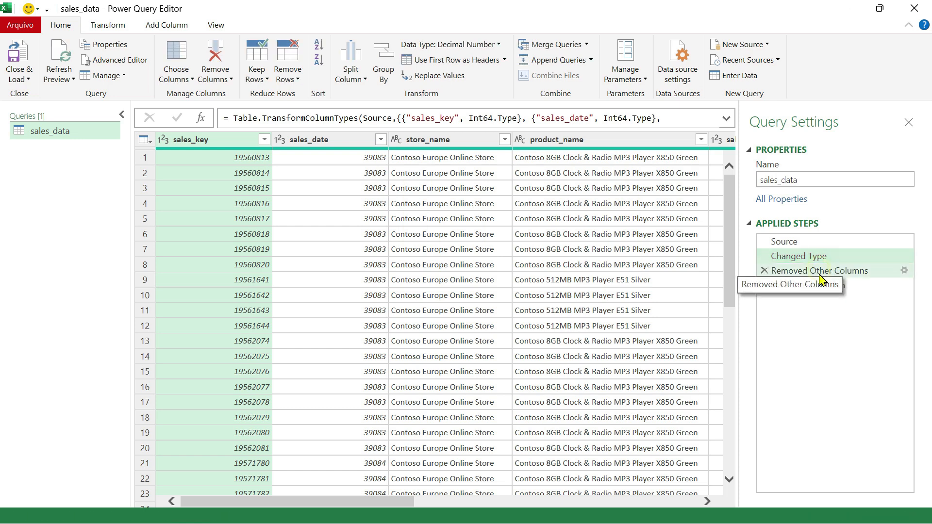
{"action": "left_click", "coordinate": [847, 288]}
{"action": "left_click", "coordinate": [843, 271]}
{"action": "left_click", "coordinate": [842, 288]}
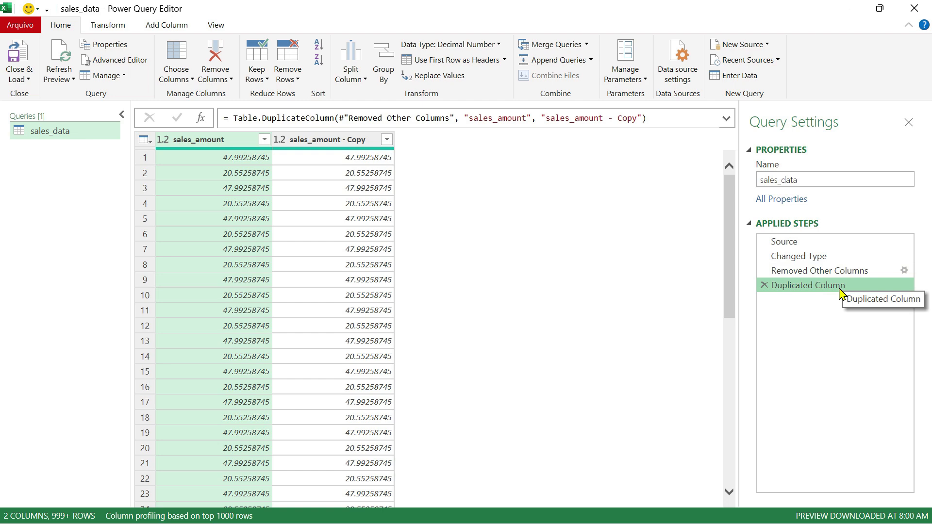
{"action": "left_click", "coordinate": [809, 257]}
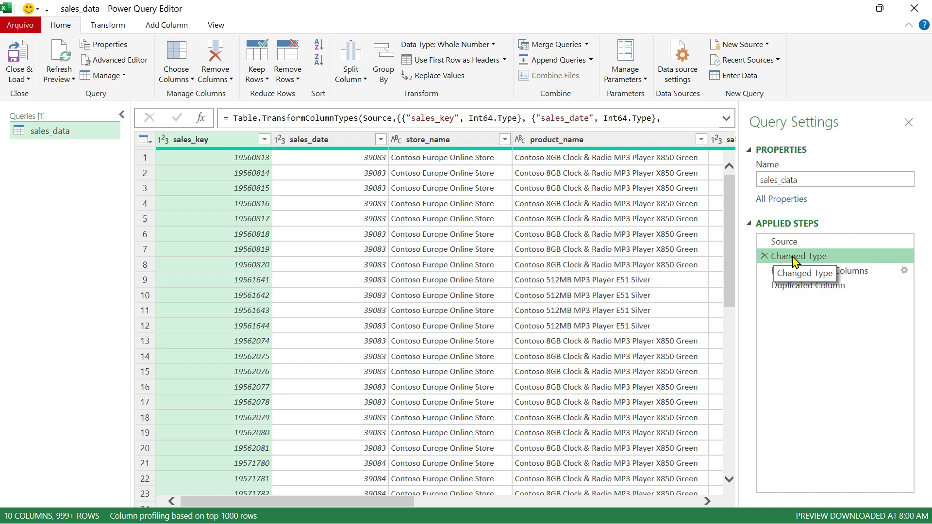
{"action": "left_click", "coordinate": [846, 271]}
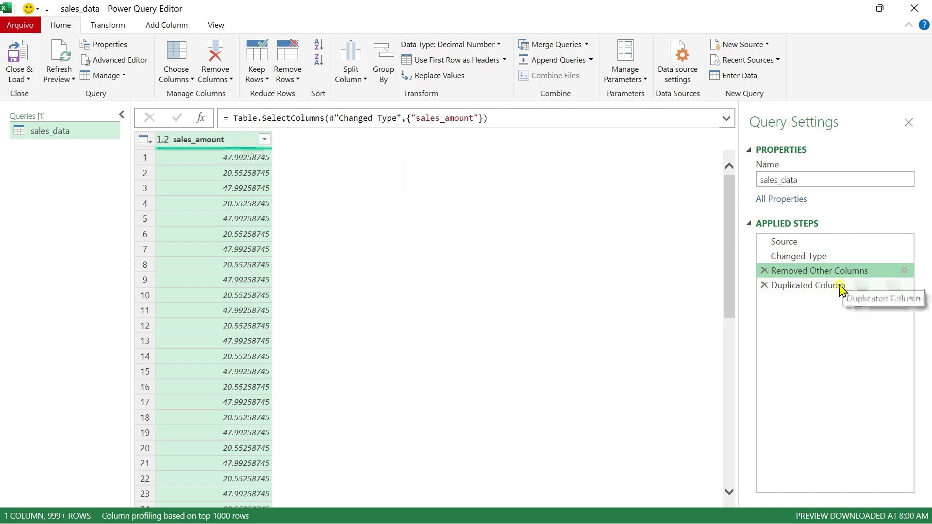
{"action": "left_click", "coordinate": [842, 288]}
{"action": "left_click", "coordinate": [801, 270]}
{"action": "left_click", "coordinate": [842, 286]}
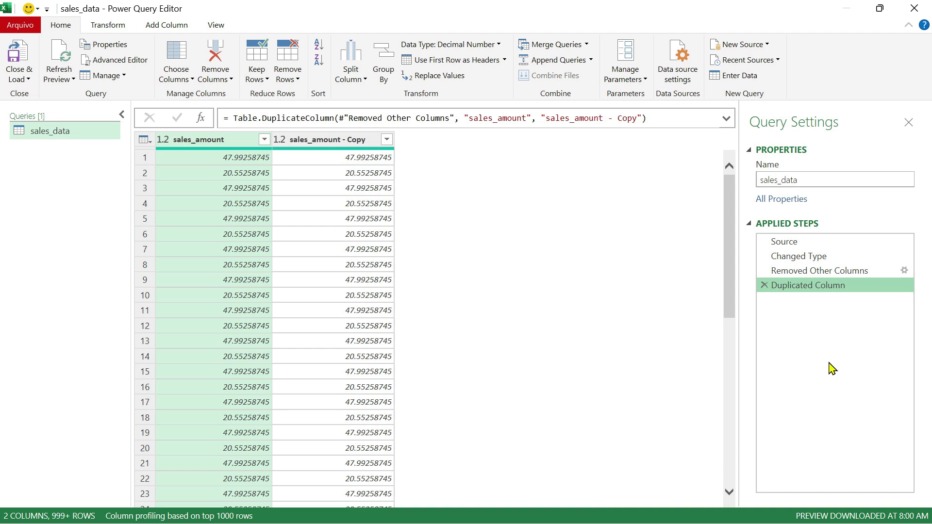
{"action": "left_click", "coordinate": [799, 257]}
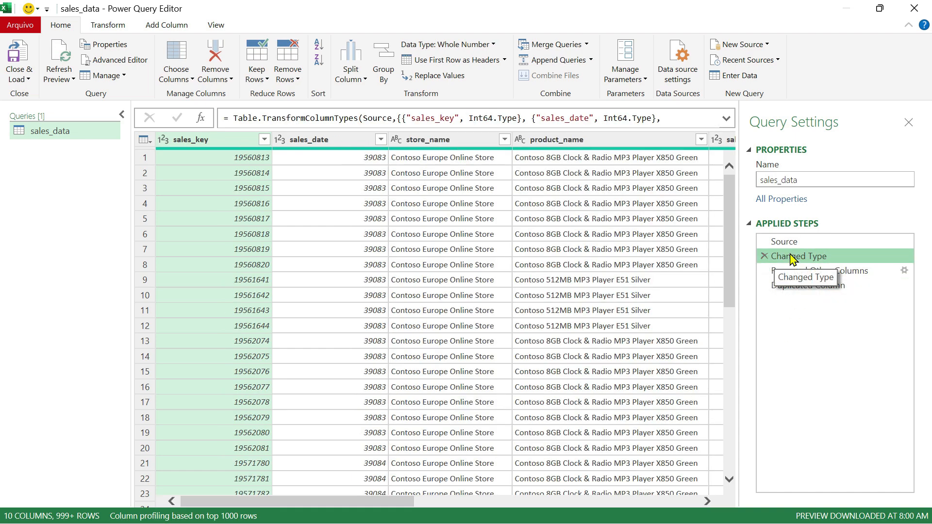
{"action": "left_click", "coordinate": [815, 270]}
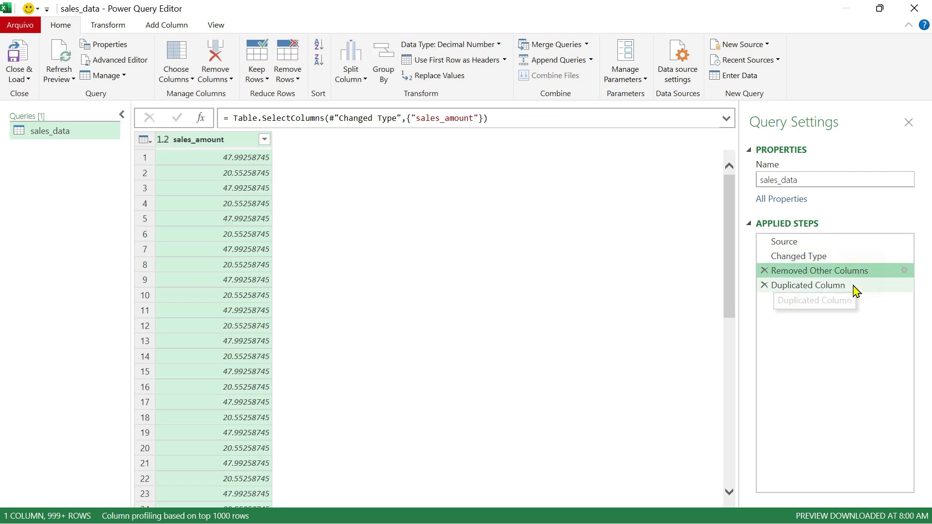
{"action": "left_click", "coordinate": [855, 286]}
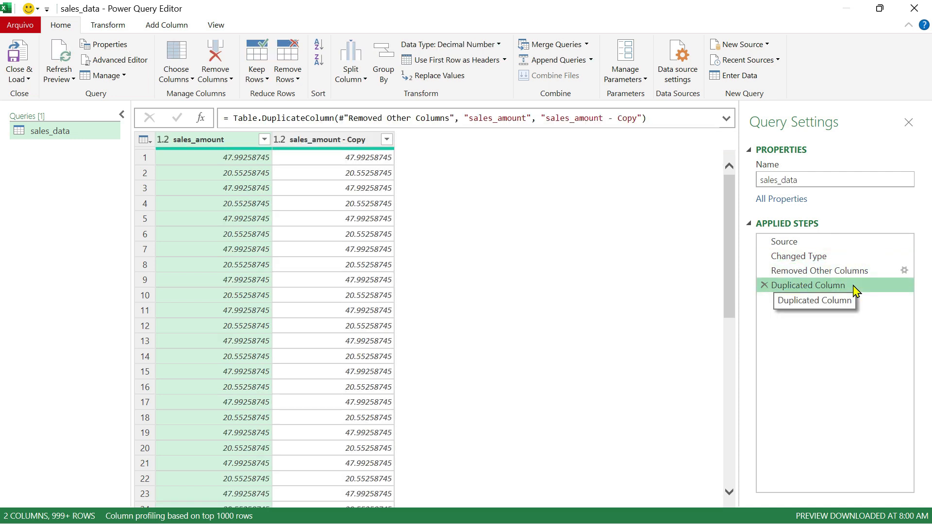
{"action": "left_click", "coordinate": [817, 257]}
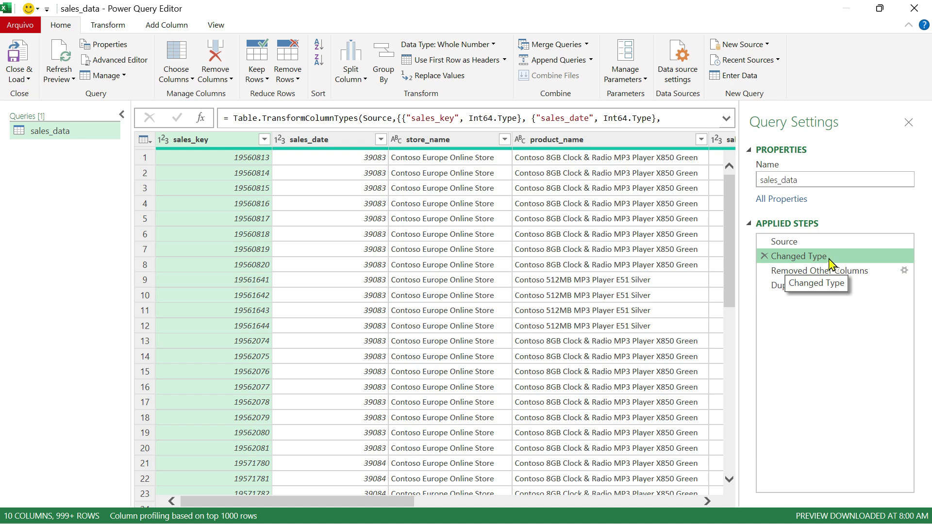
{"action": "left_click", "coordinate": [808, 275]}
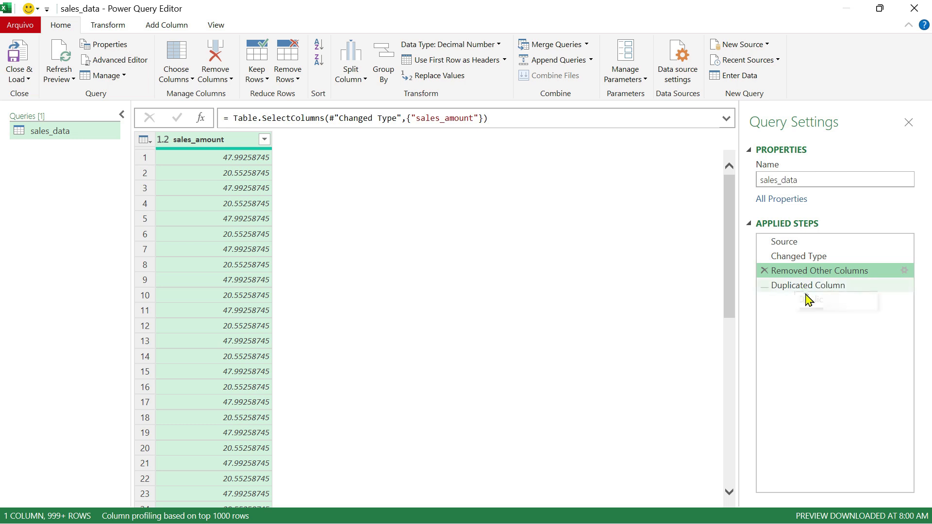
{"action": "left_click", "coordinate": [808, 285]}
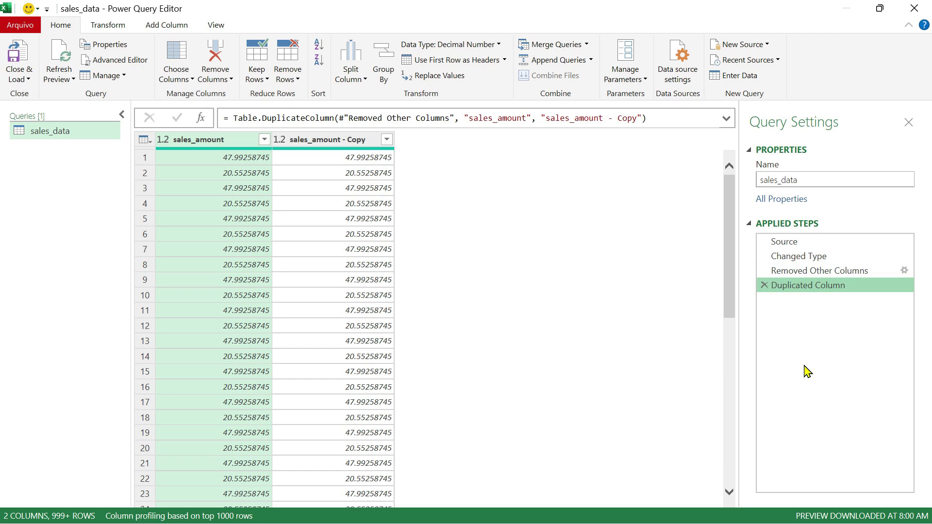
- Delete the Changed Type step from the applied steps and select the Duplicated Column step
{"action": "left_click", "coordinate": [792, 256]}
{"action": "left_click", "coordinate": [763, 257]}
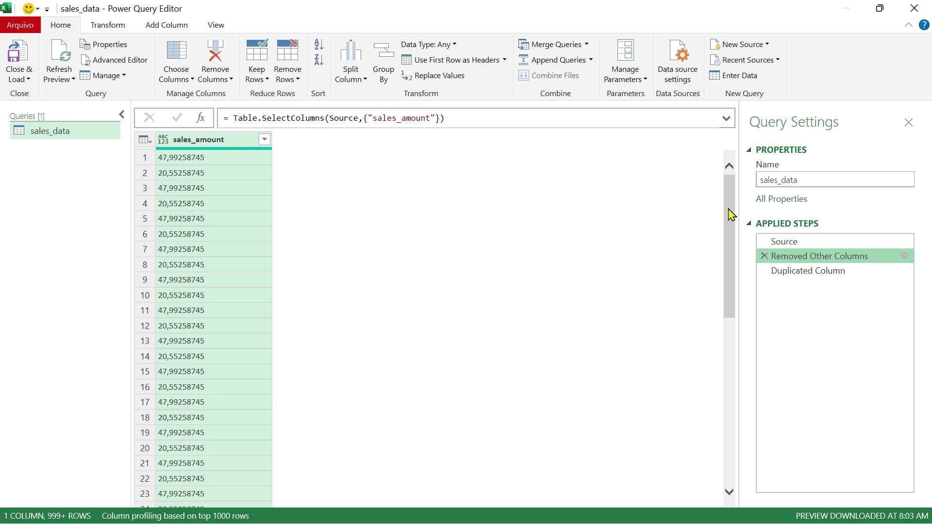
{"action": "left_click", "coordinate": [802, 274]}
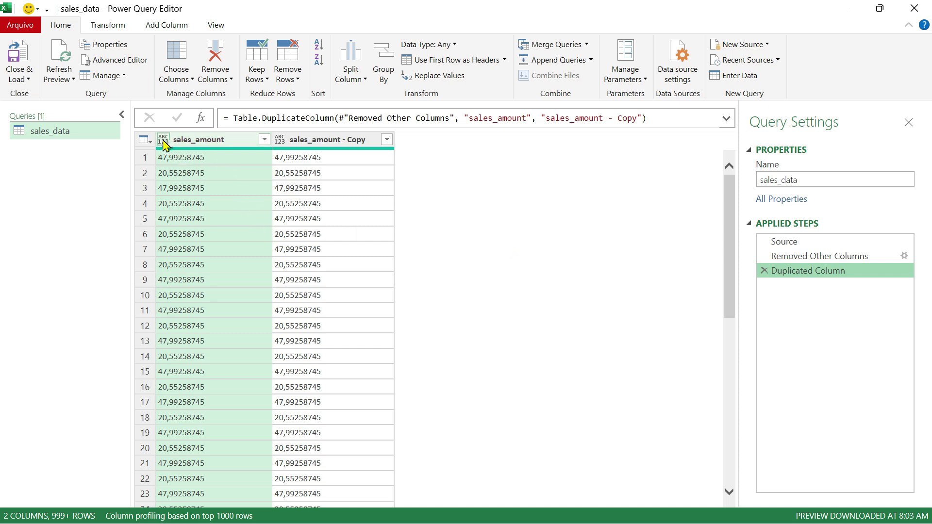
- Set the data type of the sales_amount column to Currency
{"action": "left_click", "coordinate": [163, 140]}
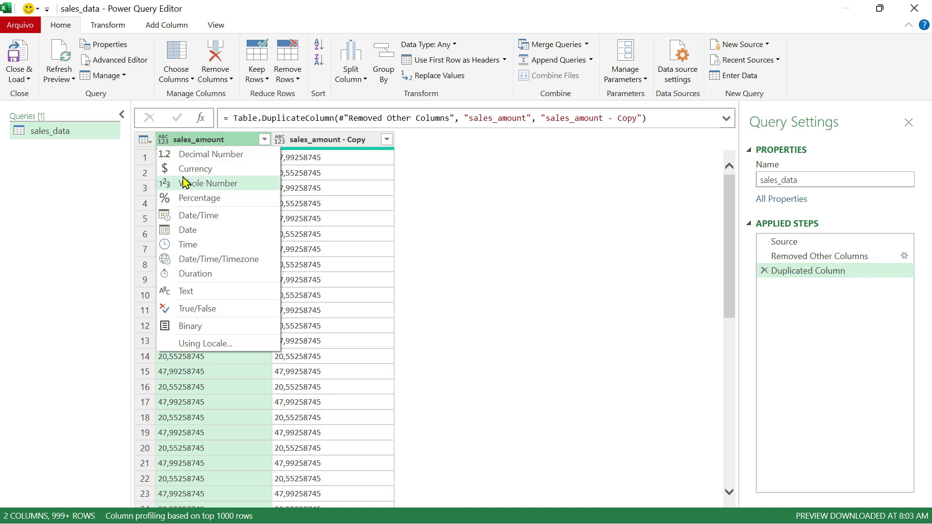
{"action": "left_click", "coordinate": [612, 214]}
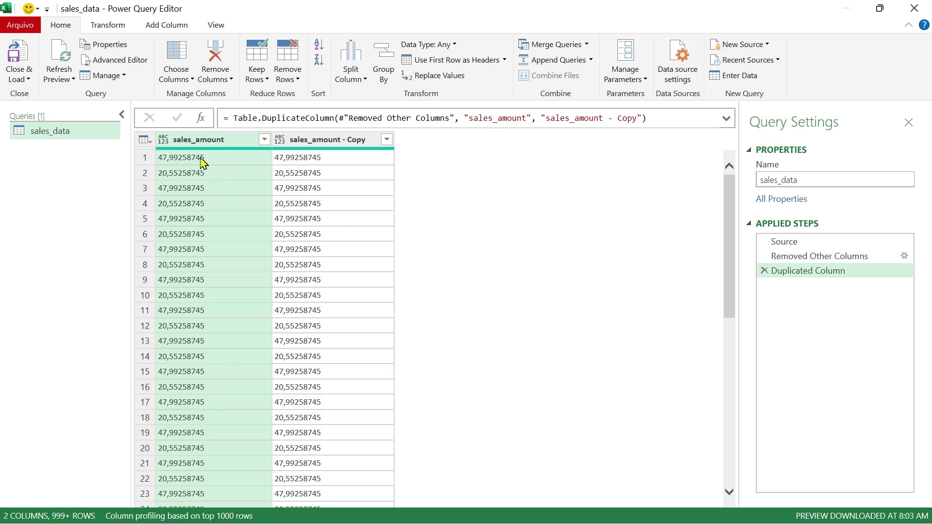
{"action": "left_click", "coordinate": [163, 140]}
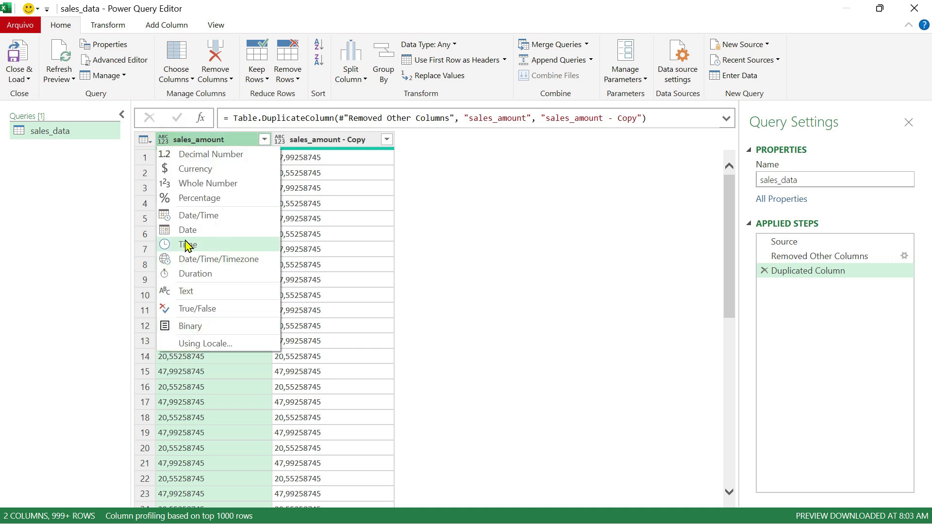
{"action": "left_click", "coordinate": [200, 169]}
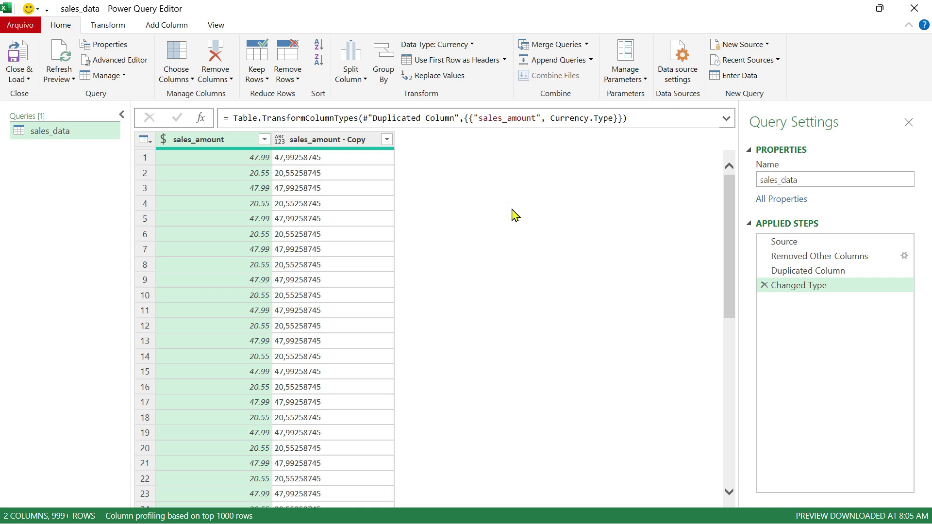
- Set the data type of the sales_amount - Copy column to Decimal Number
{"action": "left_click", "coordinate": [330, 142]}
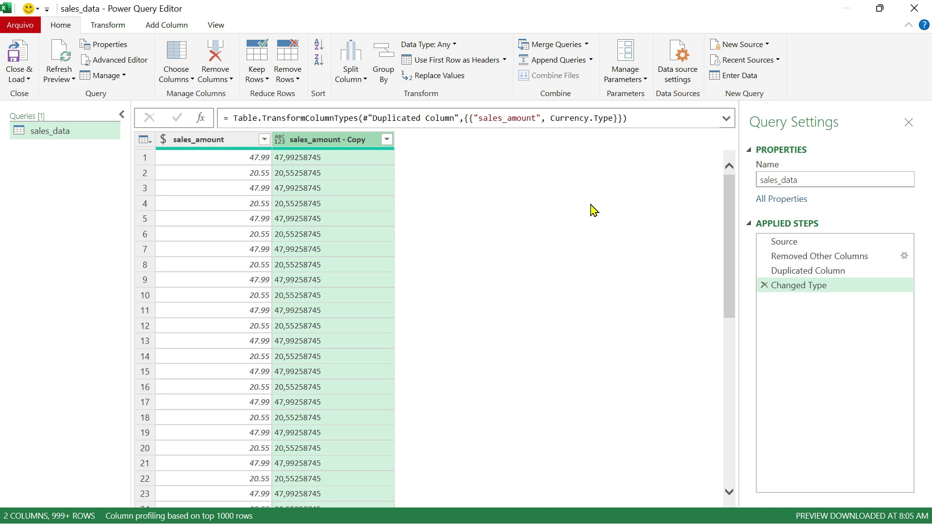
{"action": "left_click", "coordinate": [202, 193]}
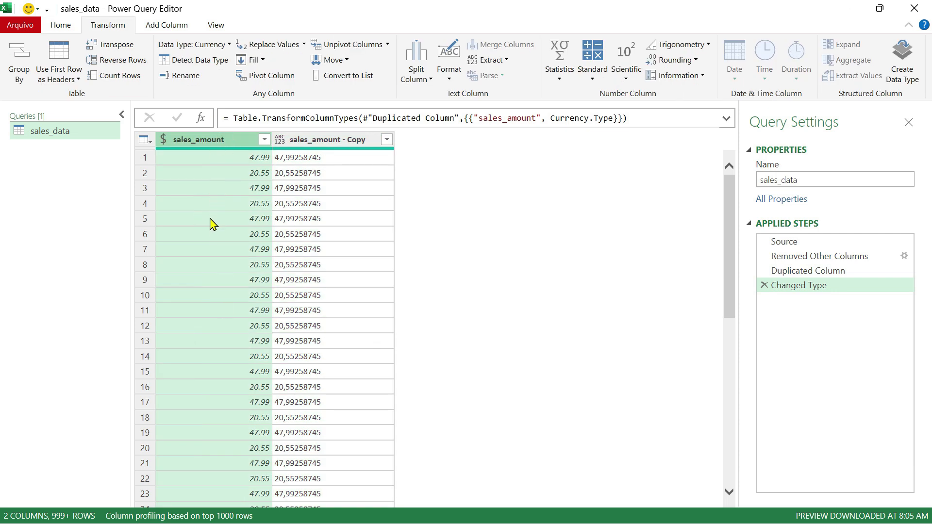
{"action": "left_click", "coordinate": [338, 140]}
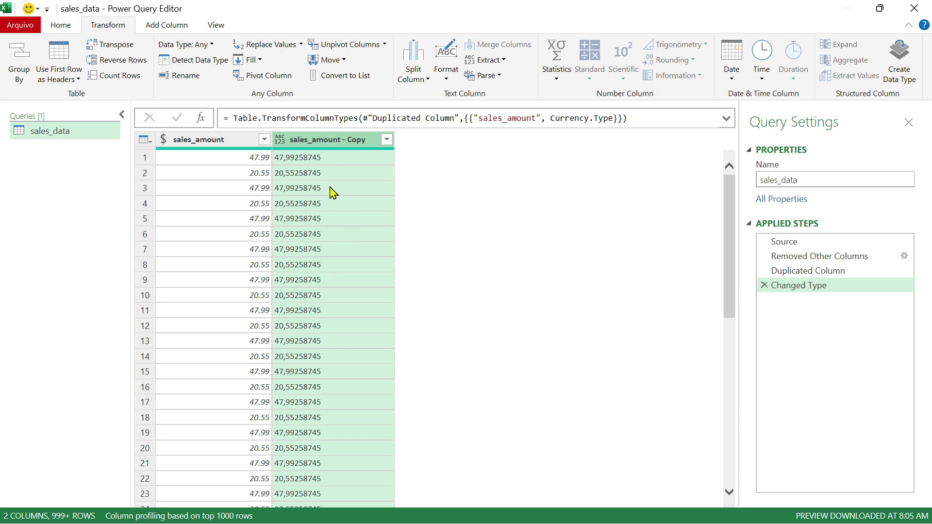
{"action": "left_click", "coordinate": [282, 140]}
{"action": "left_click", "coordinate": [325, 154]}
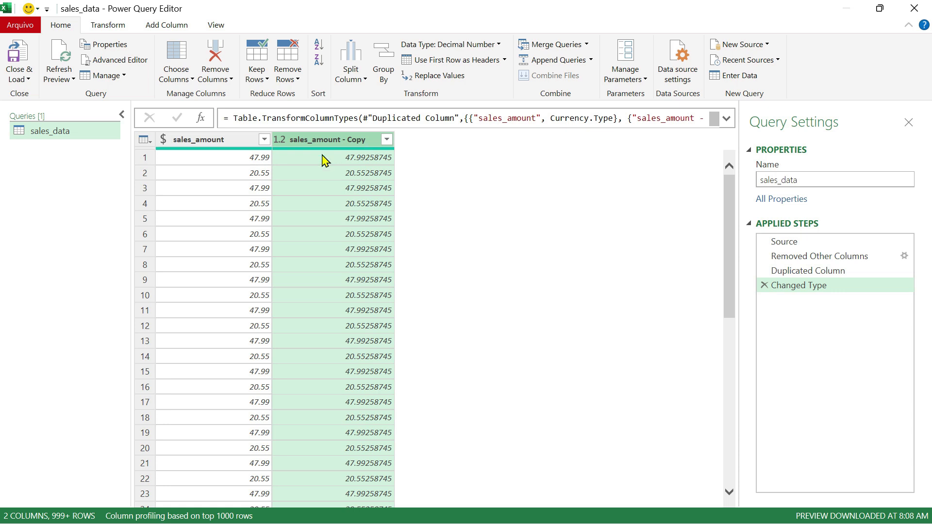
- Try rounding the sales_amount - Copy column up to whole numbers, and delete that rounding step
{"action": "left_click", "coordinate": [109, 29]}
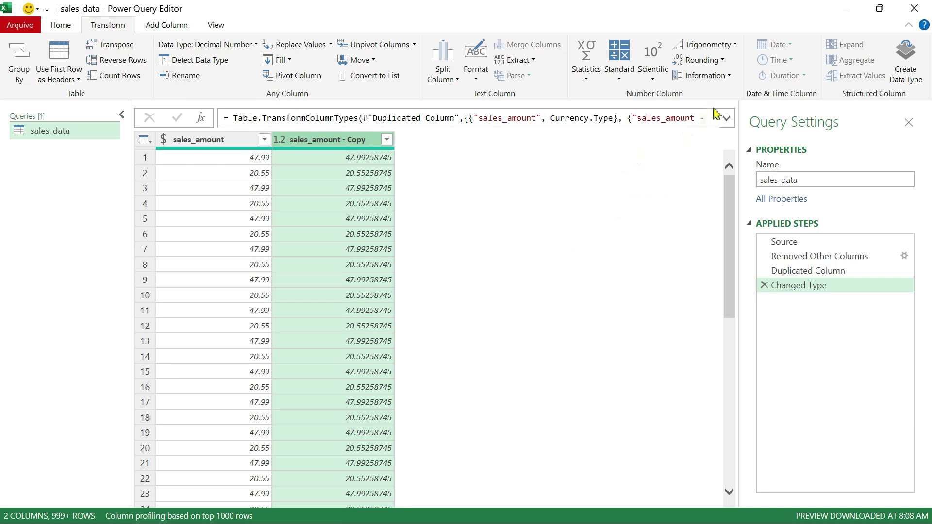
{"action": "left_click", "coordinate": [723, 62]}
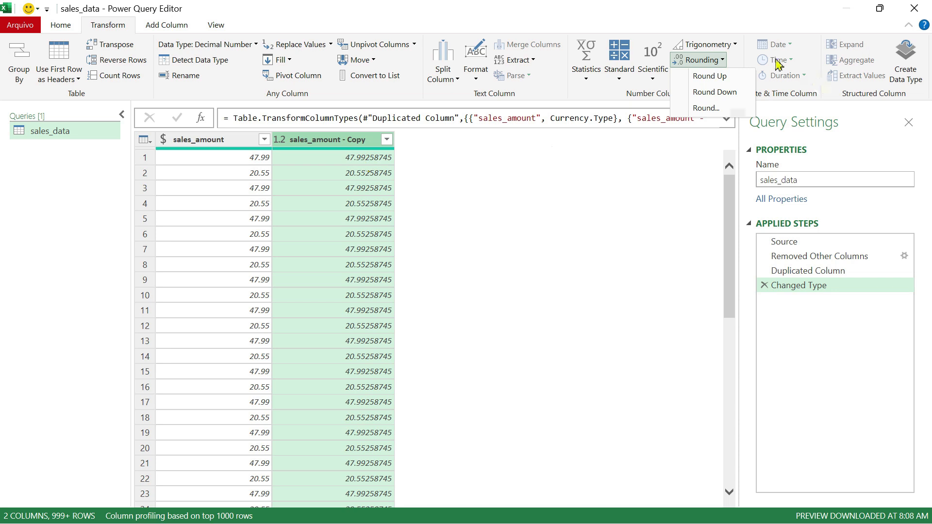
{"action": "left_click", "coordinate": [706, 81]}
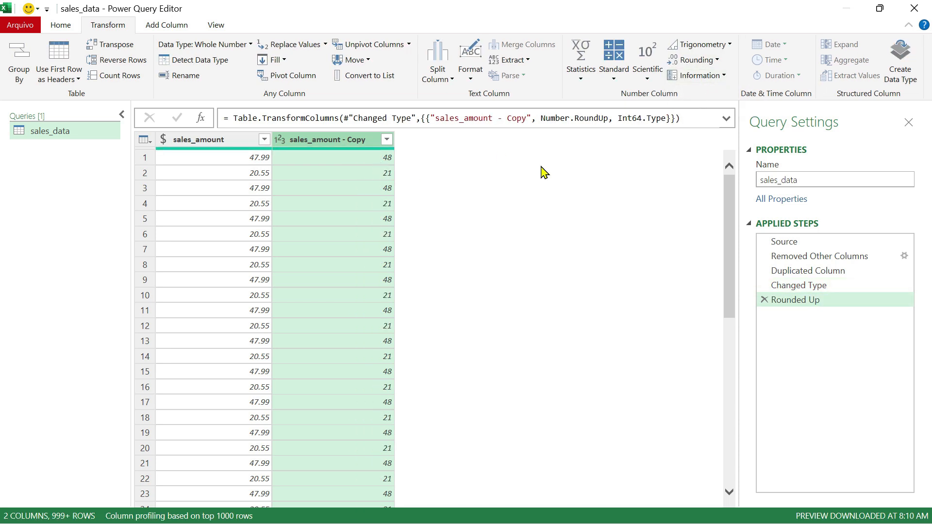
{"action": "left_click", "coordinate": [765, 301]}
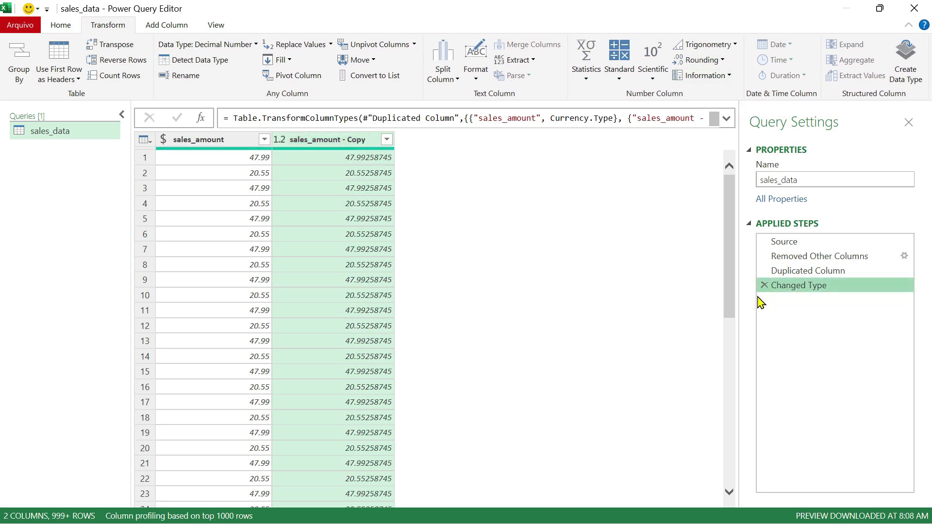
- Try rounding the sales_amount - Copy column down to whole numbers, and remove the applied rounding
{"action": "left_click", "coordinate": [719, 60]}
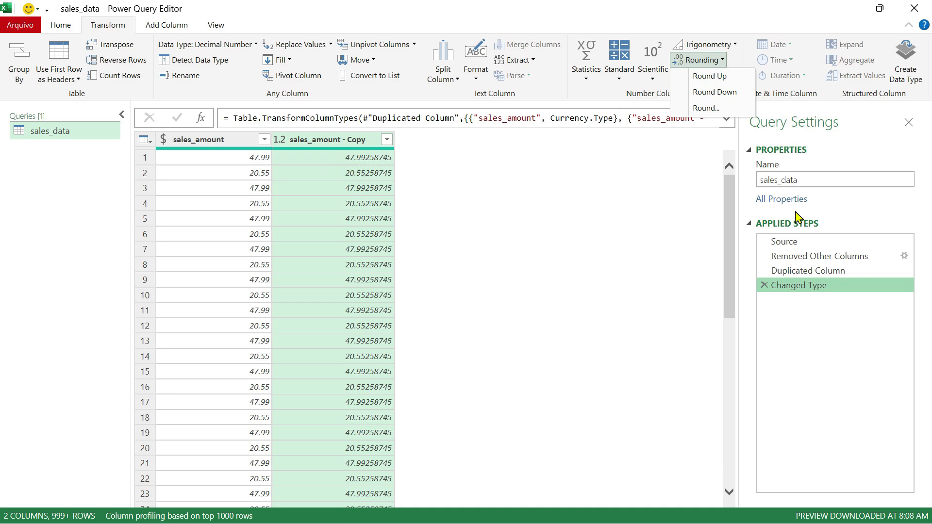
{"action": "left_click", "coordinate": [723, 93]}
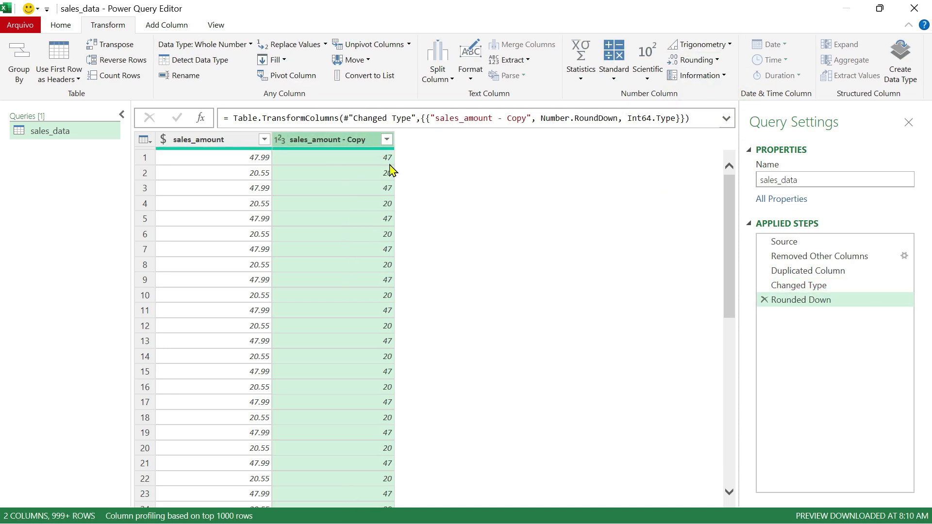
{"action": "left_click", "coordinate": [764, 300]}
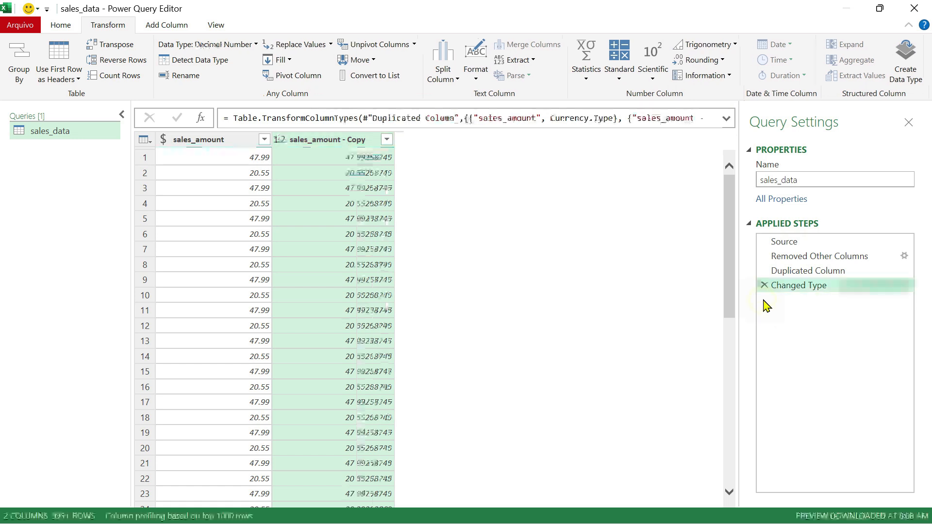
- Round the sales_amount - Copy column to 2 decimal places
{"action": "left_click", "coordinate": [718, 60]}
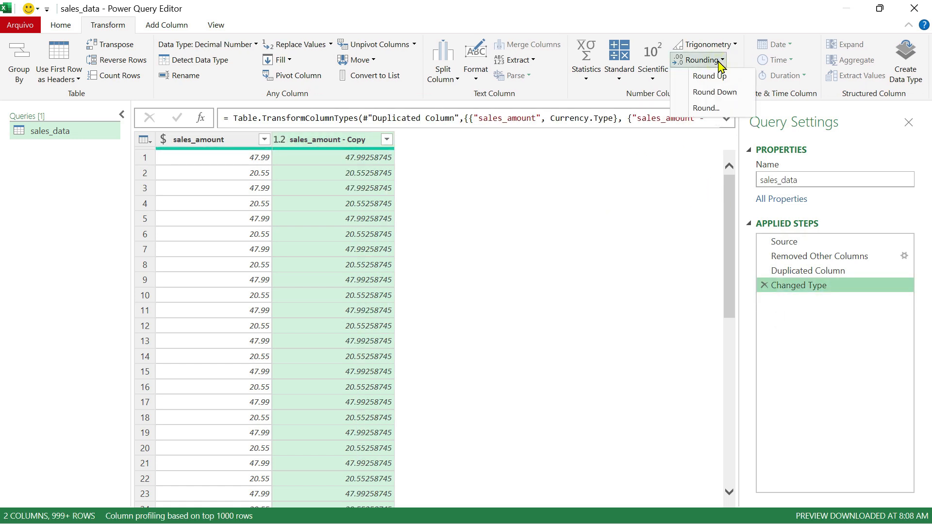
{"action": "left_click", "coordinate": [717, 110]}
{"action": "left_click", "coordinate": [369, 289]}
{"action": "type", "text": "2"}
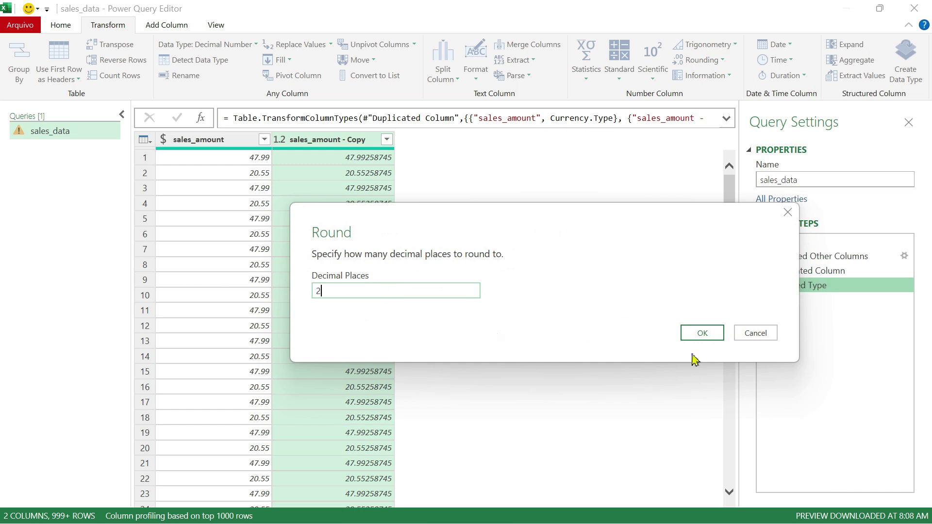
{"action": "left_click", "coordinate": [700, 334]}
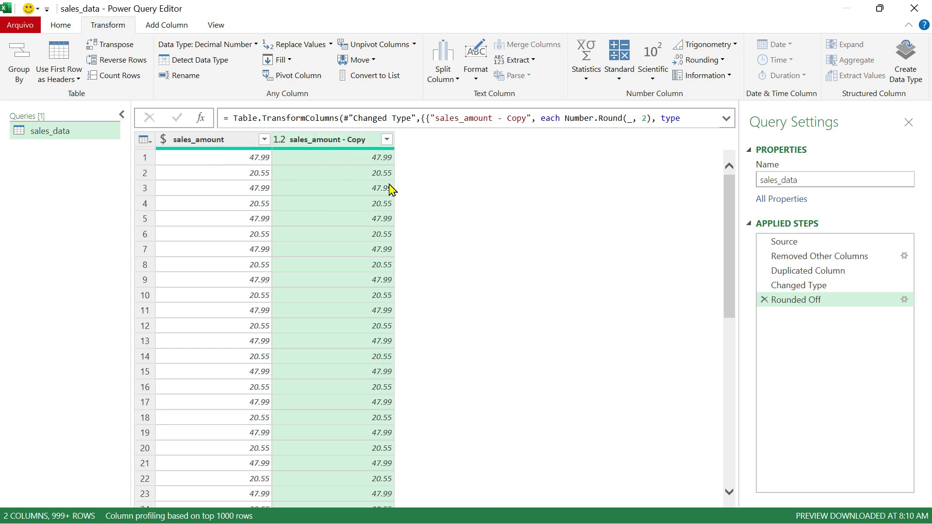
{"action": "left_click", "coordinate": [214, 142]}
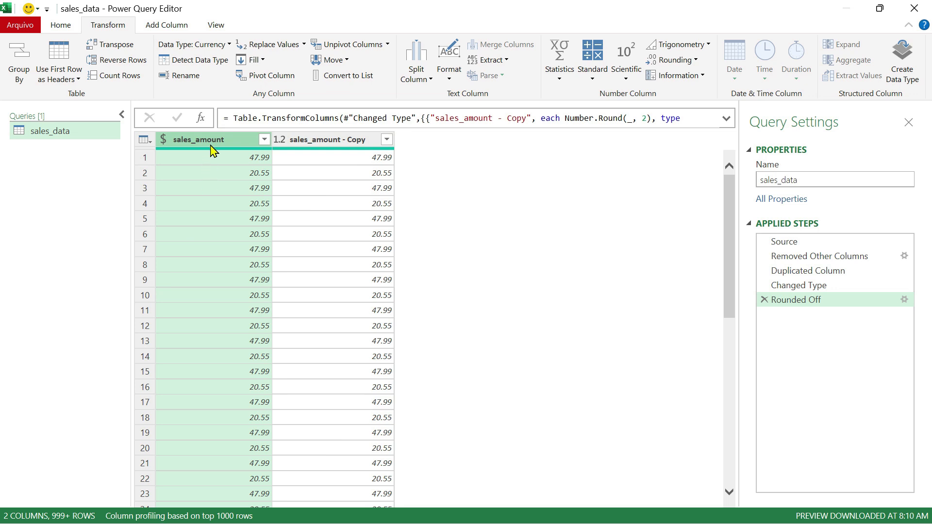
{"action": "left_click", "coordinate": [164, 140]}
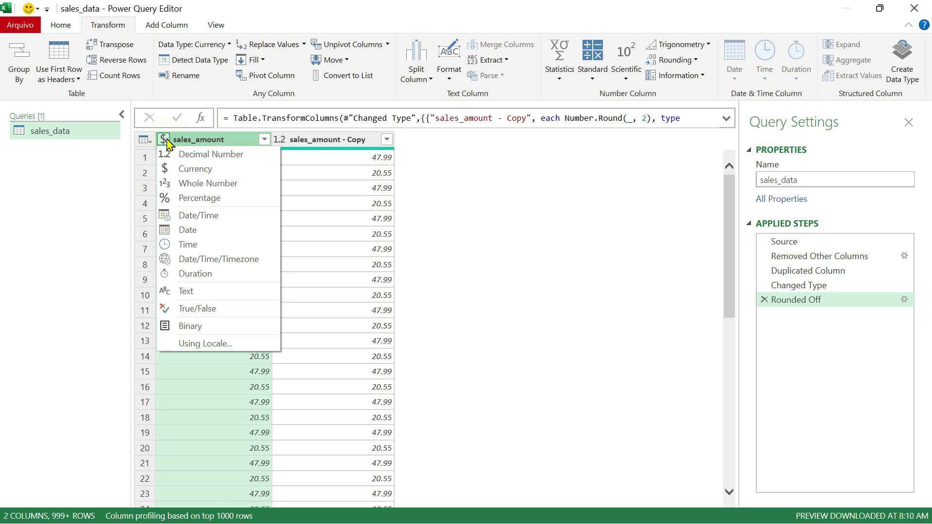
{"action": "left_click", "coordinate": [481, 148]}
{"action": "left_click", "coordinate": [325, 141]}
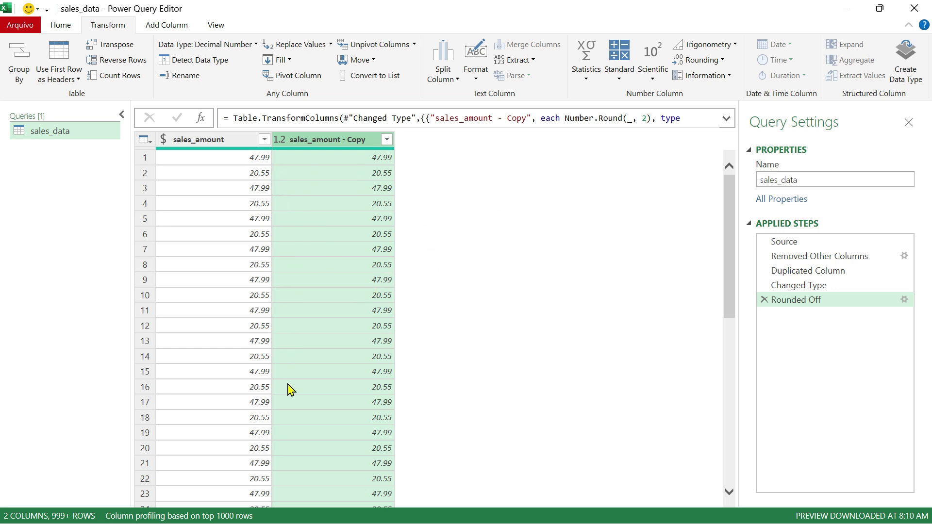
{"action": "left_click", "coordinate": [467, 433]}
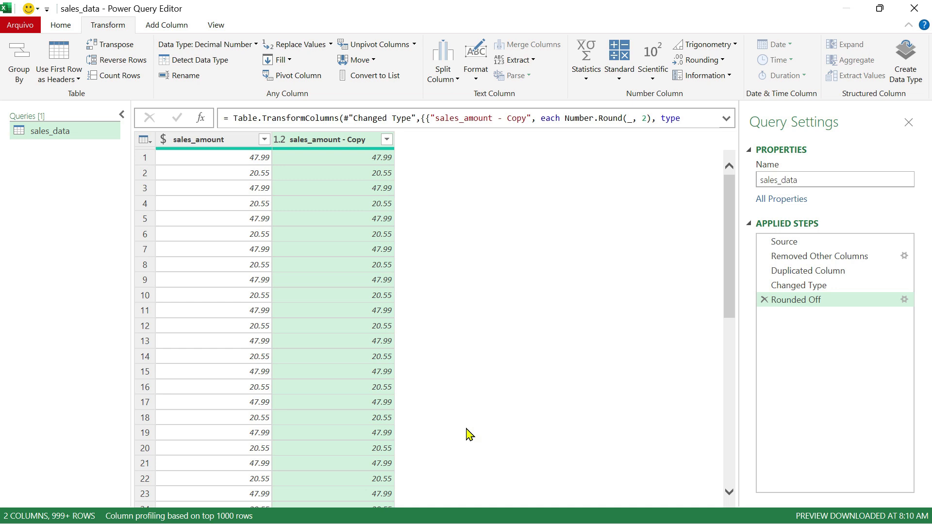
- Multiply each value in the sales_amount column by 3
{"action": "left_click", "coordinate": [231, 145]}
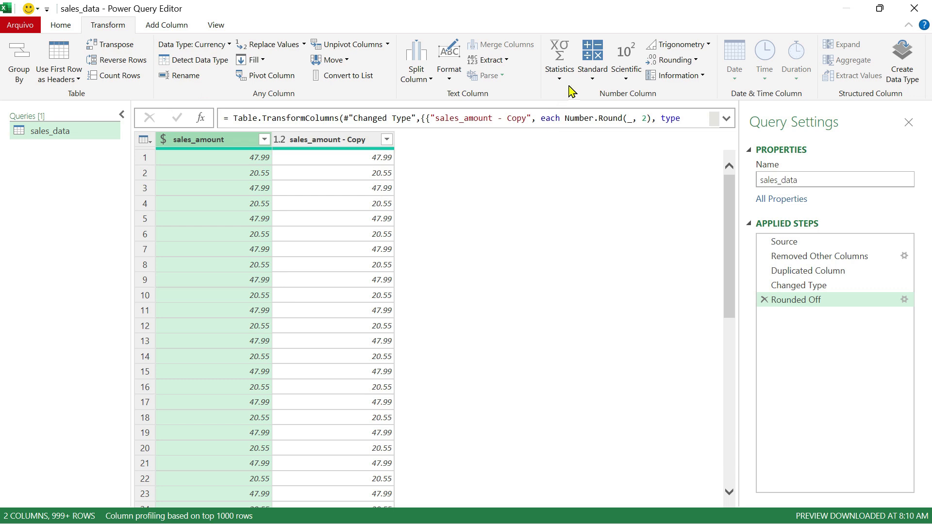
{"action": "left_click", "coordinate": [592, 79]}
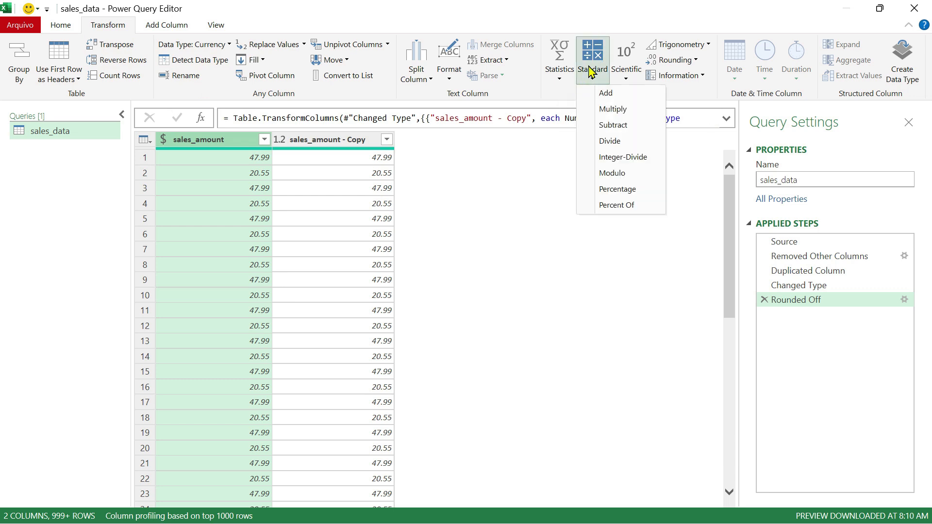
{"action": "left_click", "coordinate": [625, 116]}
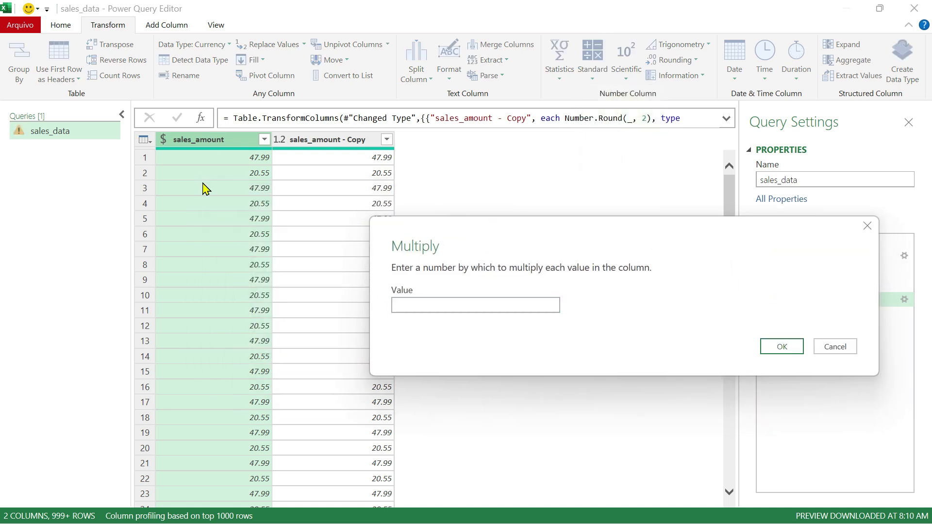
{"action": "left_click", "coordinate": [430, 302]}
{"action": "type", "text": "3"}
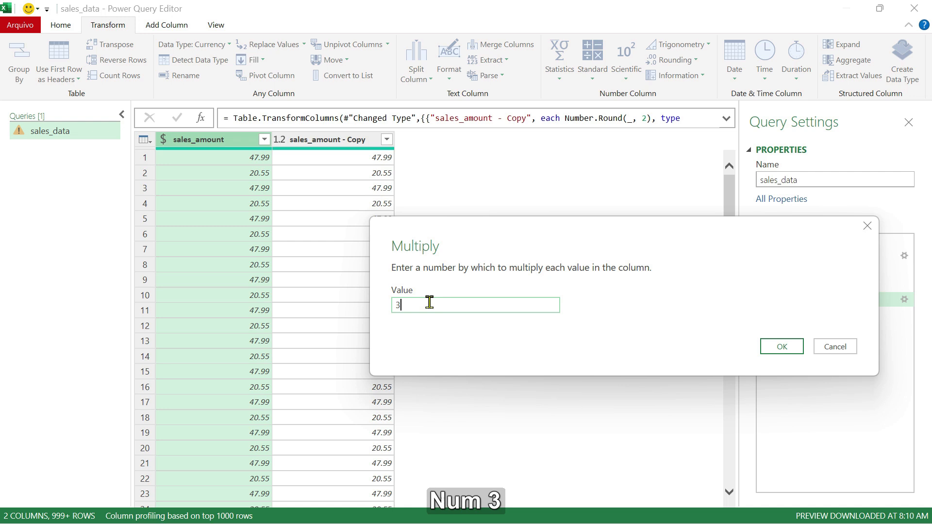
{"action": "left_click", "coordinate": [778, 348]}
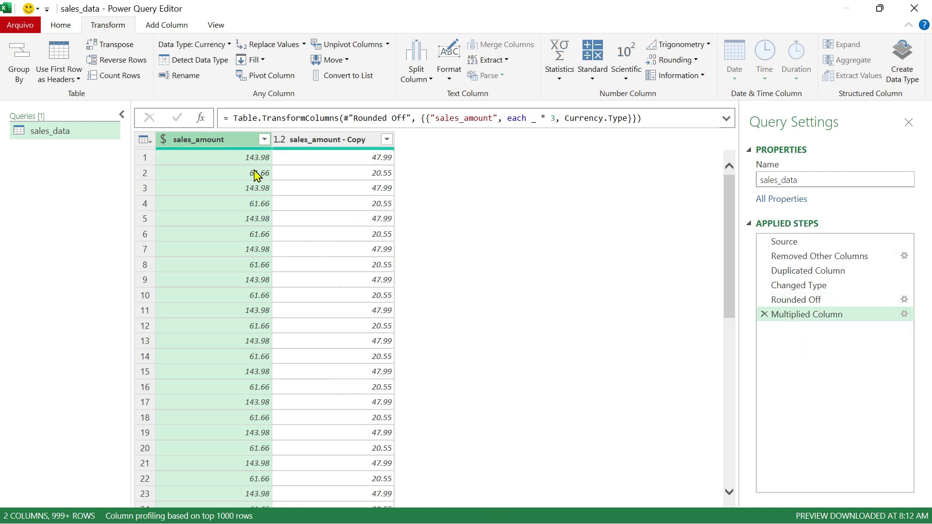
- Multiply each value in the sales_amount - Copy column by 3
{"action": "left_click", "coordinate": [331, 142]}
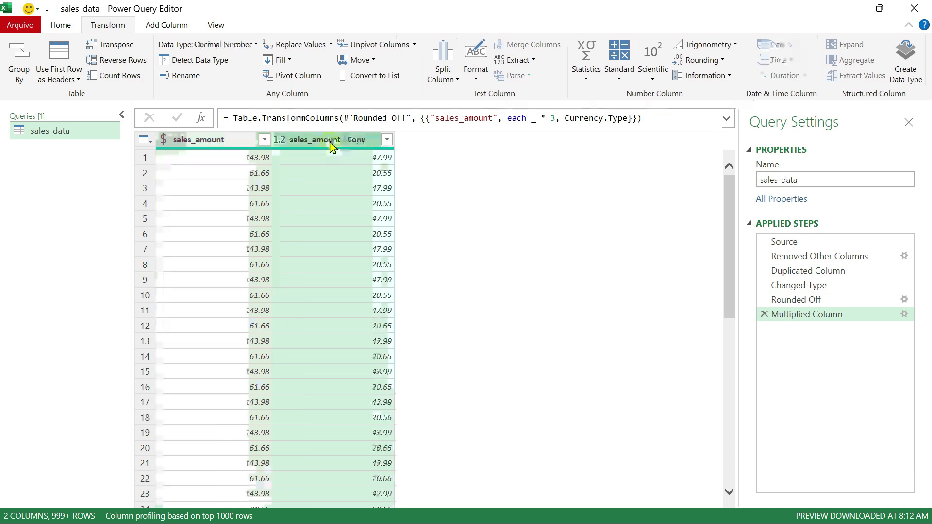
{"action": "left_click", "coordinate": [624, 83]}
{"action": "left_click", "coordinate": [638, 110]}
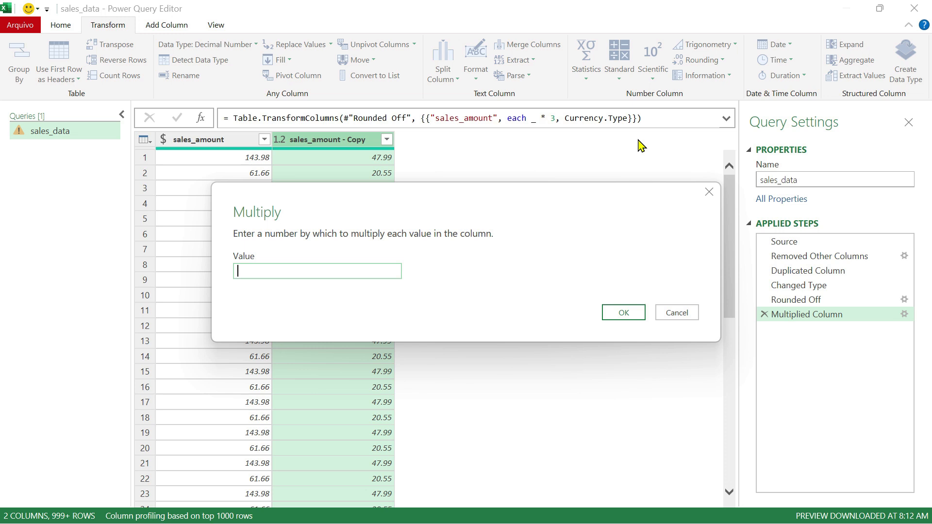
{"action": "type", "text": "3"}
{"action": "left_click", "coordinate": [624, 314]}
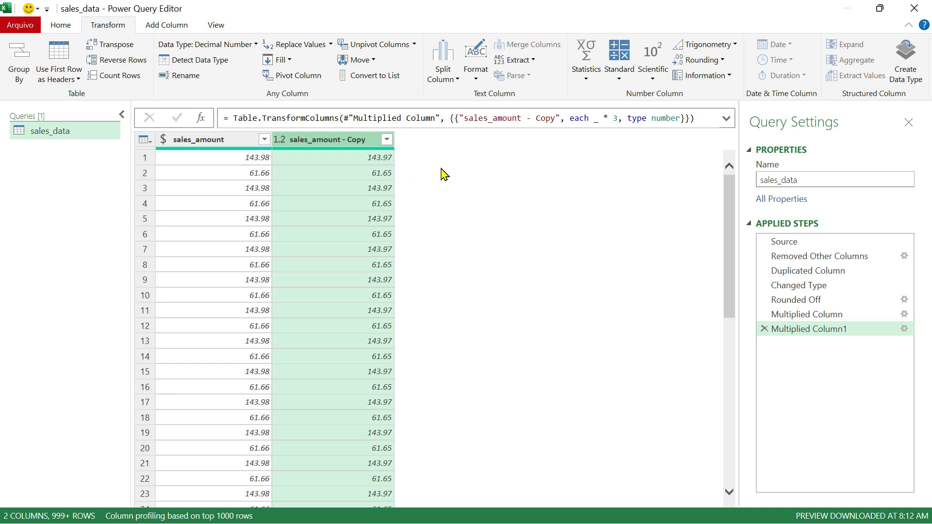
- Change the data type of the multiplied sales_amount column to Decimal Number
{"action": "scroll", "coordinate": [353, 208], "scroll_direction": "down", "scroll_amount": 5}
{"action": "scroll", "coordinate": [354, 208], "scroll_direction": "up", "scroll_amount": 5}
{"action": "left_click", "coordinate": [243, 176]}
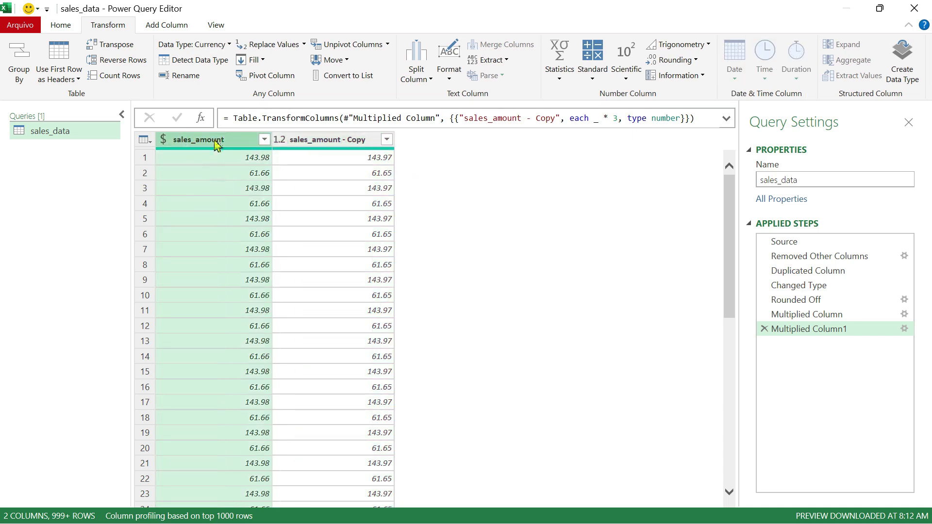
{"action": "left_click", "coordinate": [164, 141]}
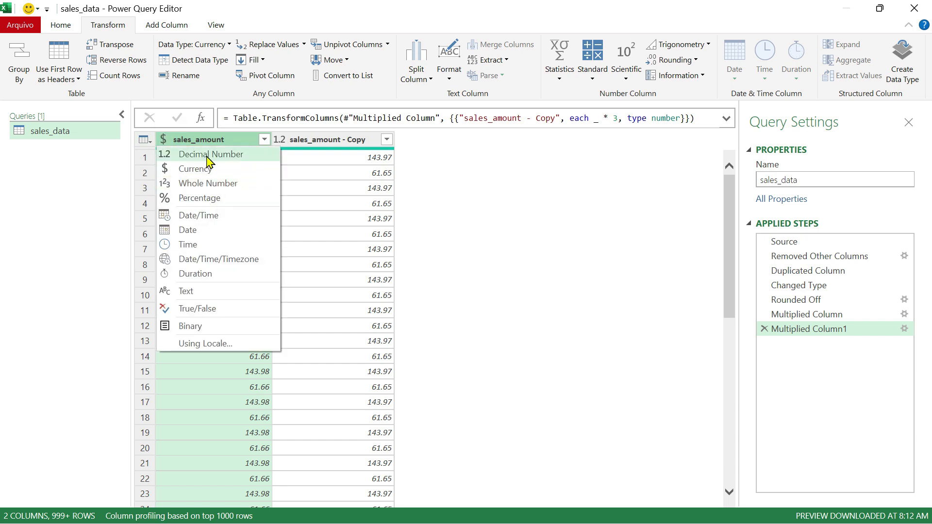
{"action": "left_click", "coordinate": [209, 155]}
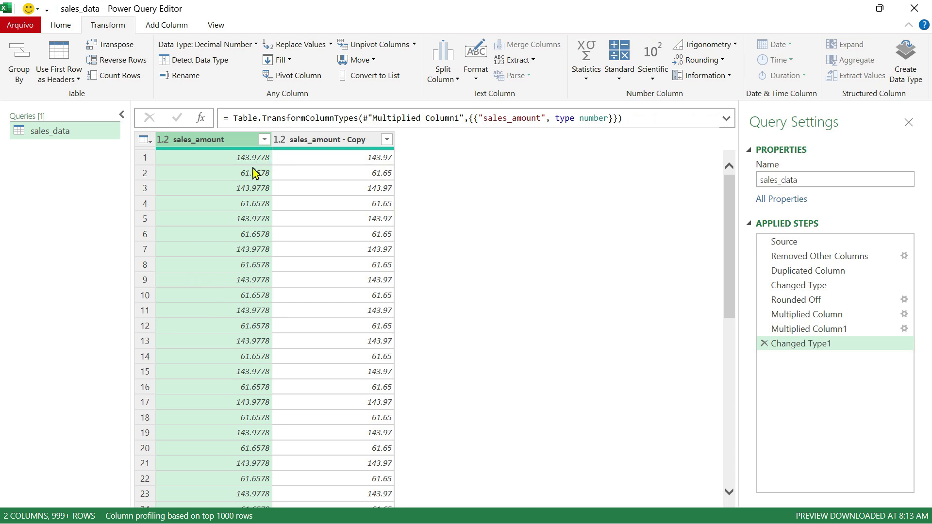
- Compare the multiplied values and decimals of the sales_amount and sales_amount - Copy columns
{"action": "left_click", "coordinate": [343, 142]}
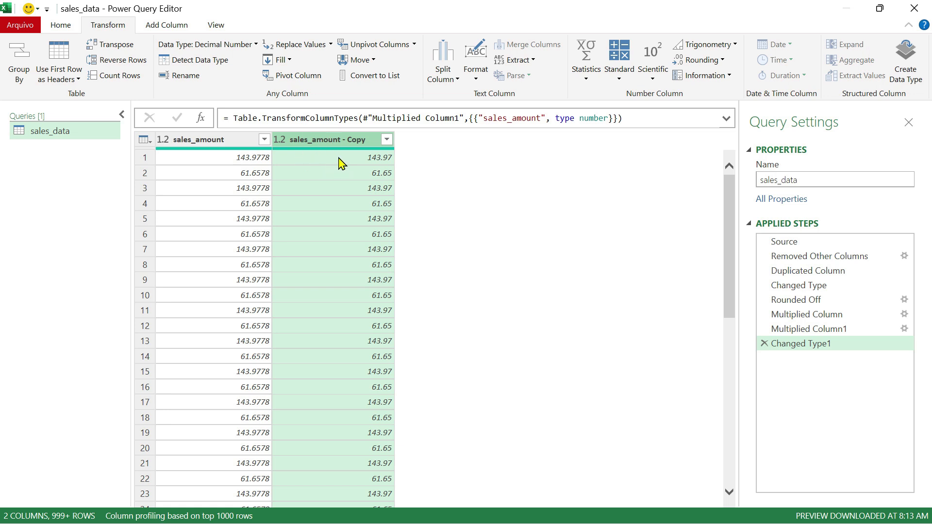
{"action": "left_click", "coordinate": [722, 60]}
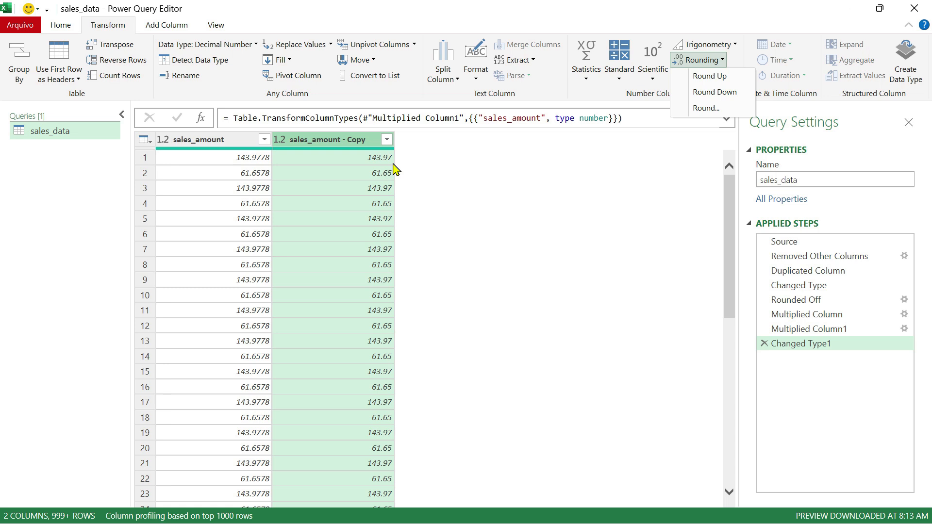
{"action": "left_click", "coordinate": [218, 146]}
{"action": "left_click", "coordinate": [213, 143]}
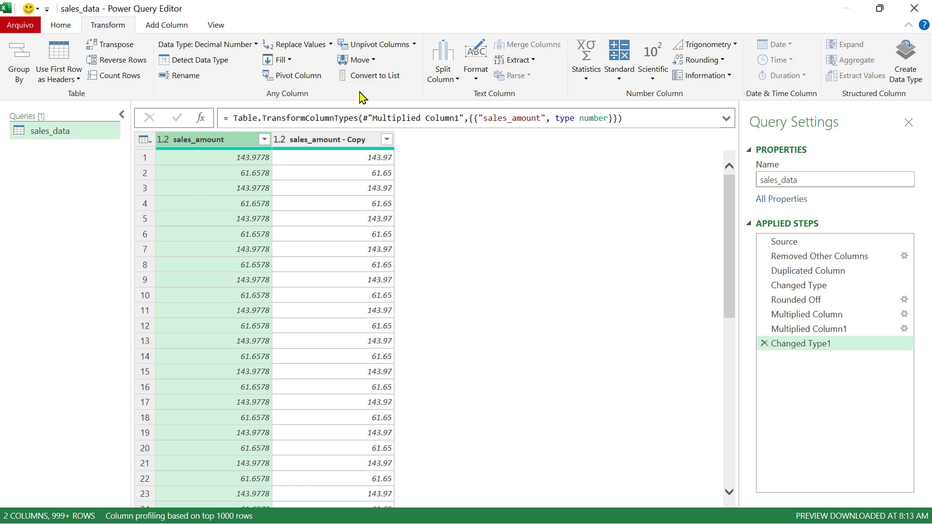
{"action": "left_click", "coordinate": [348, 141]}
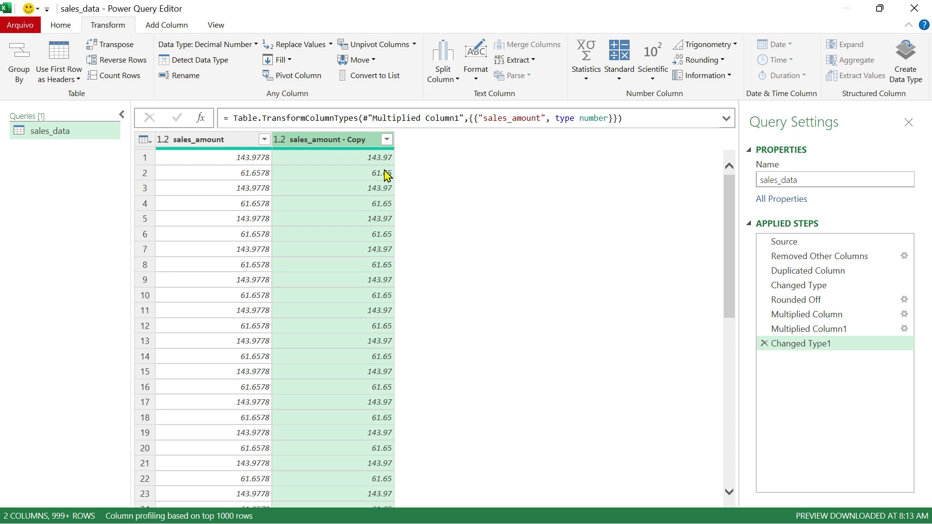
{"action": "left_click", "coordinate": [233, 145]}
{"action": "left_click", "coordinate": [338, 142]}
{"action": "left_click", "coordinate": [241, 144]}
{"action": "left_click", "coordinate": [302, 142]}
- Duplicate the sales_data query and view the duplicate
{"action": "right_click", "coordinate": [59, 132]}
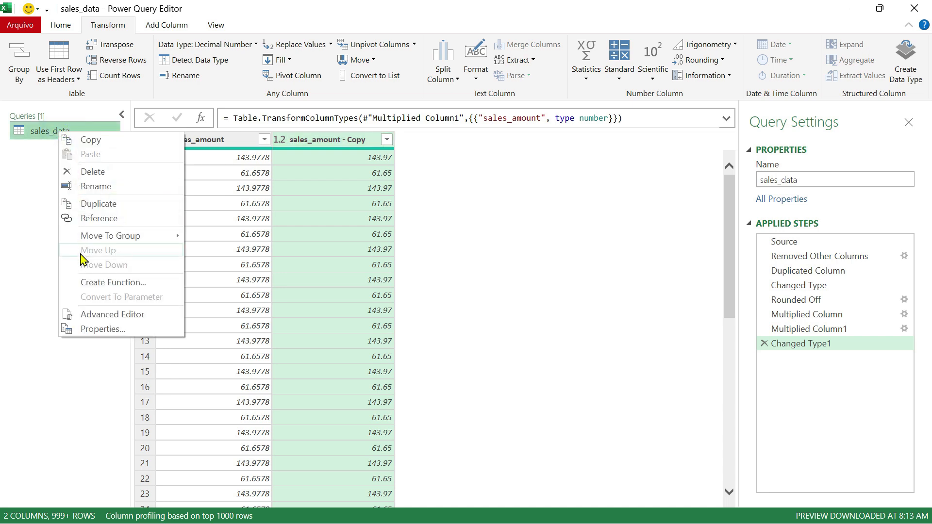
{"action": "left_click", "coordinate": [96, 209]}
{"action": "left_click", "coordinate": [80, 152]}
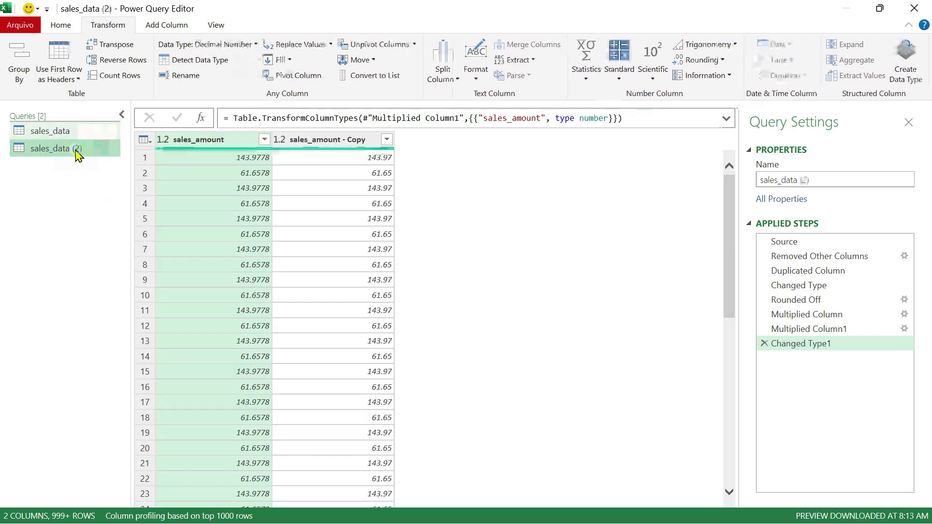
- Calculate the sum of the sales_amount column in the original sales_data query
{"action": "left_click", "coordinate": [76, 134]}
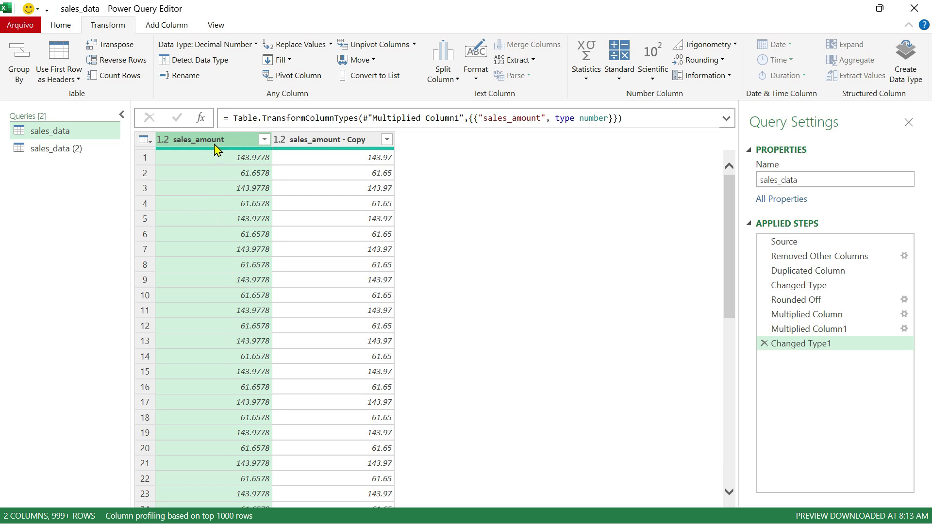
{"action": "left_click", "coordinate": [589, 81]}
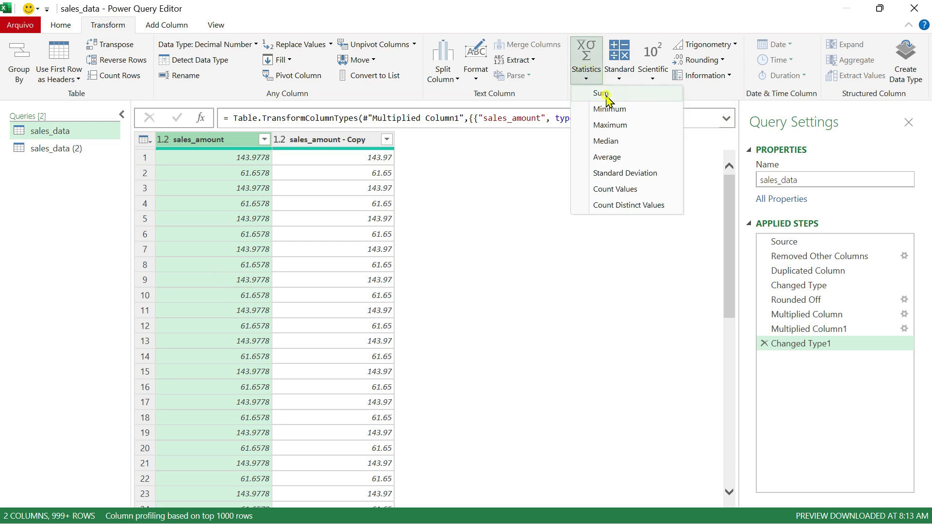
{"action": "left_click", "coordinate": [604, 95]}
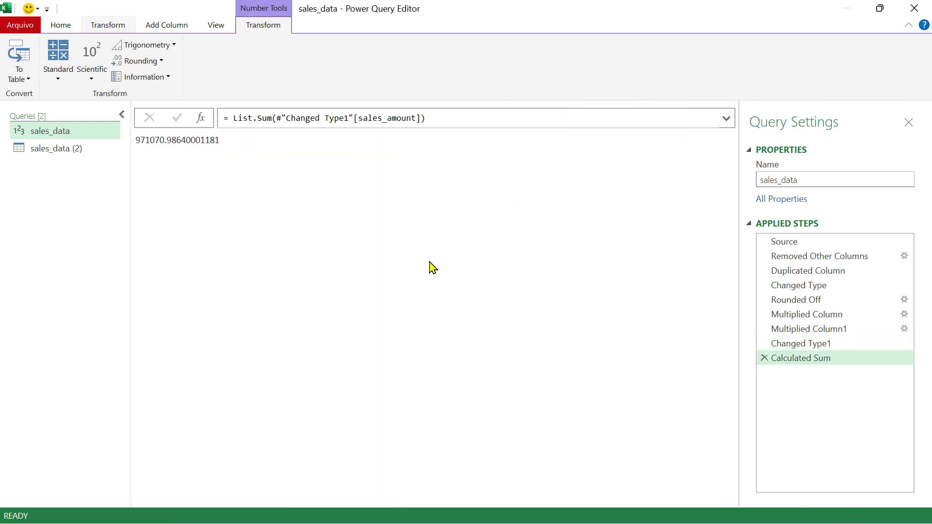
- Calculate the sum of the sales_amount - Copy column in the sales_data (2) query
{"action": "left_click", "coordinate": [56, 151]}
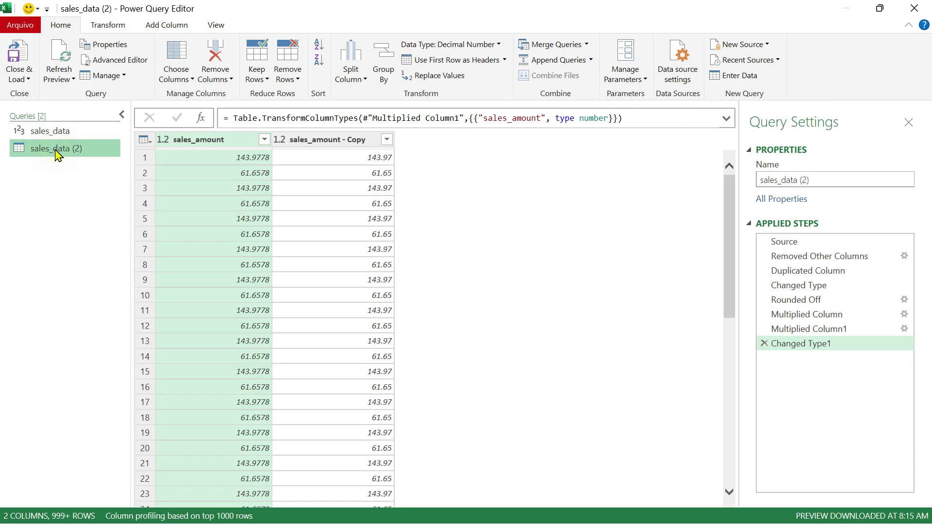
{"action": "left_click", "coordinate": [329, 144]}
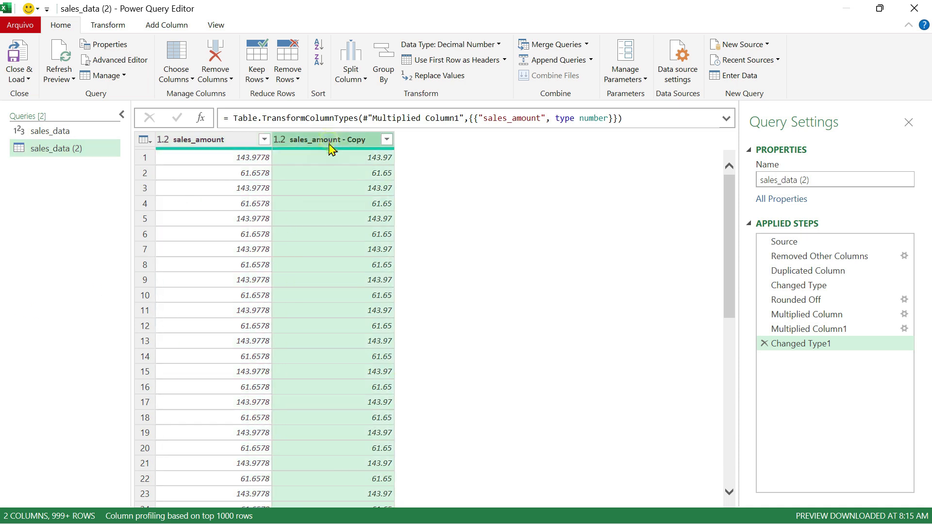
{"action": "left_click", "coordinate": [112, 27]}
{"action": "left_click", "coordinate": [584, 78]}
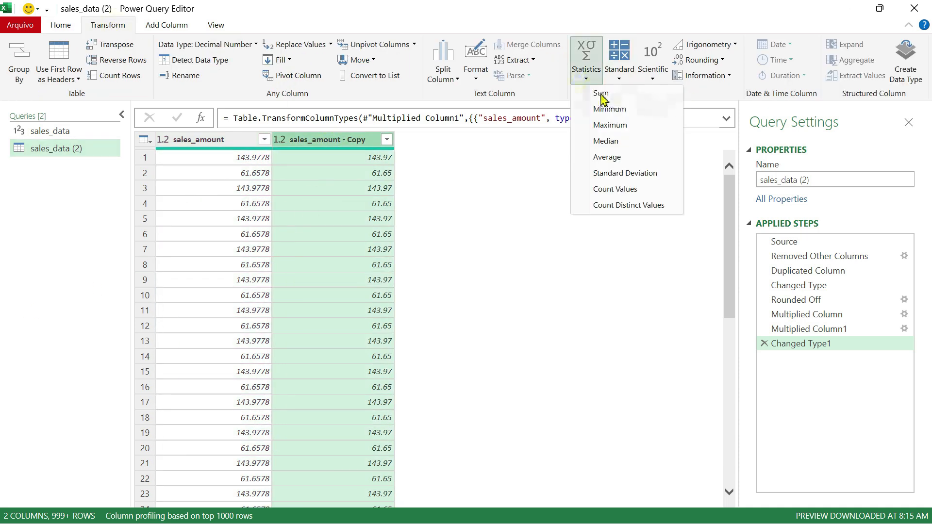
{"action": "left_click", "coordinate": [600, 94]}
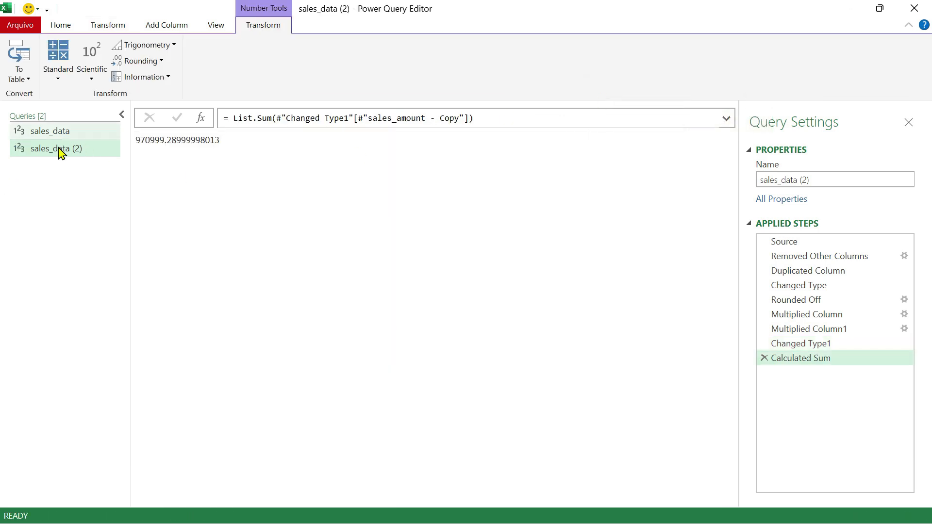
- Compare the calculated sums of the sales_data and sales_data (2) queries, focusing on the digits before the decimal point
{"action": "left_click_drag", "start_coordinate": [150, 140], "coordinate": [164, 140]}
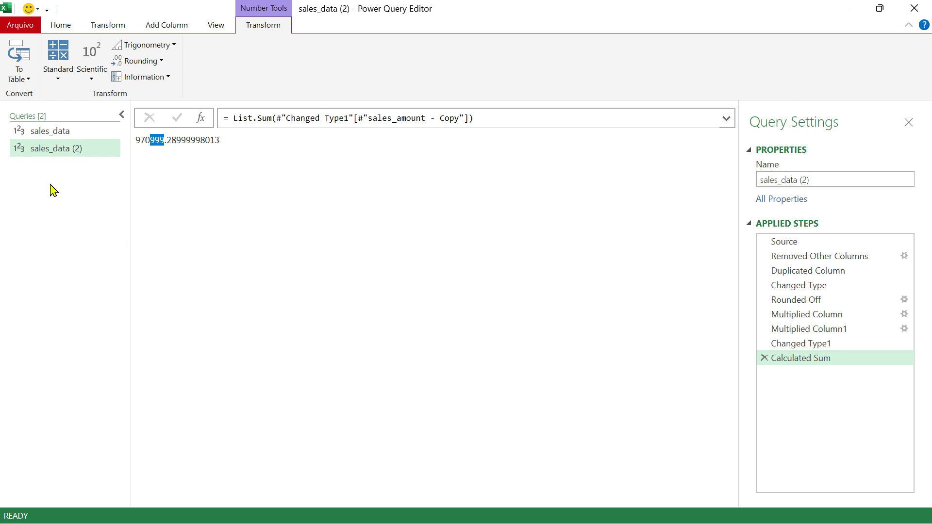
{"action": "left_click", "coordinate": [60, 132]}
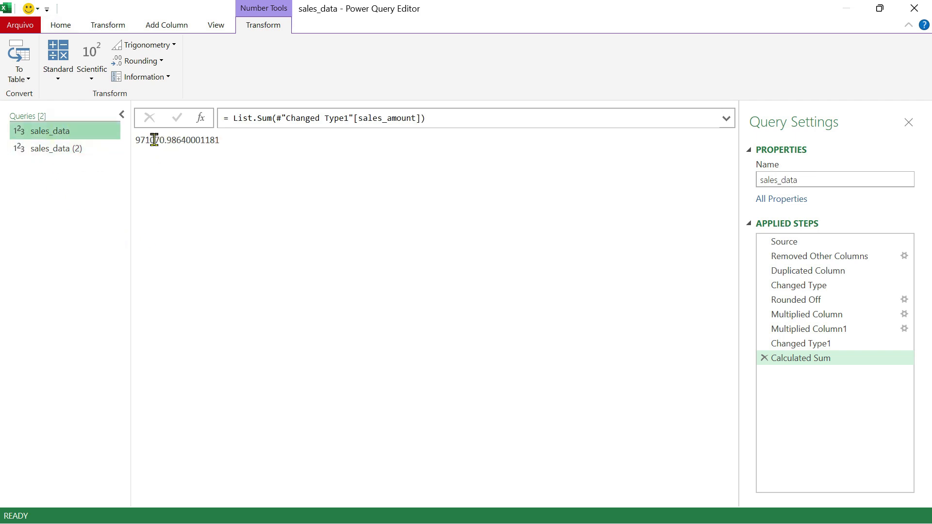
{"action": "left_click_drag", "start_coordinate": [149, 140], "coordinate": [165, 140]}
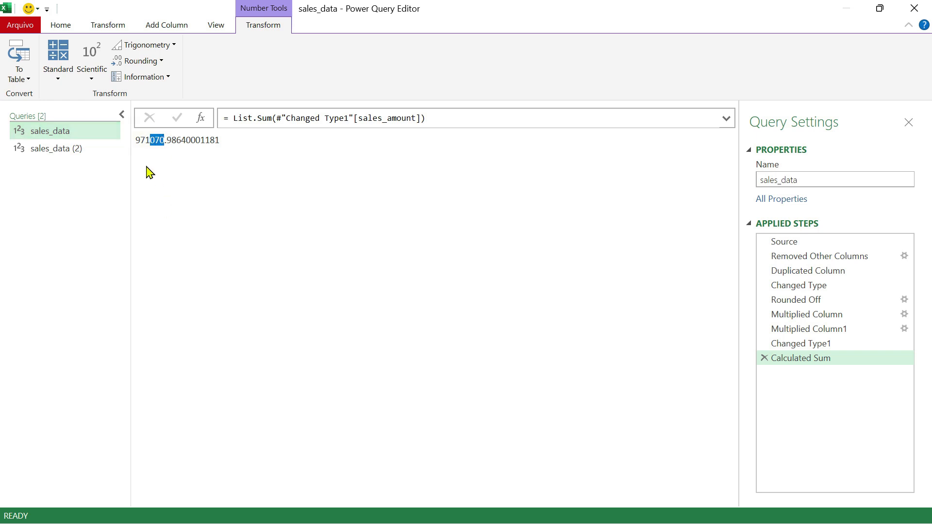
{"action": "left_click", "coordinate": [71, 149]}
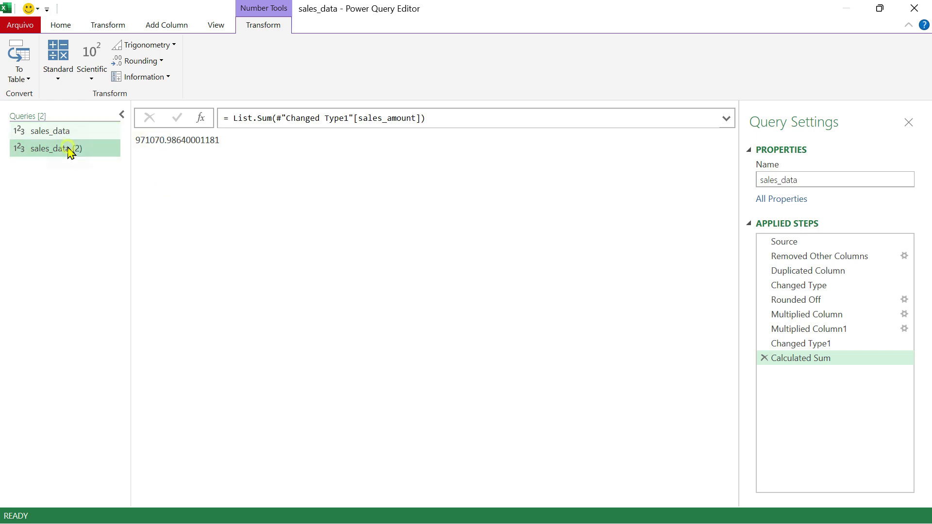
{"action": "left_click", "coordinate": [149, 140]}
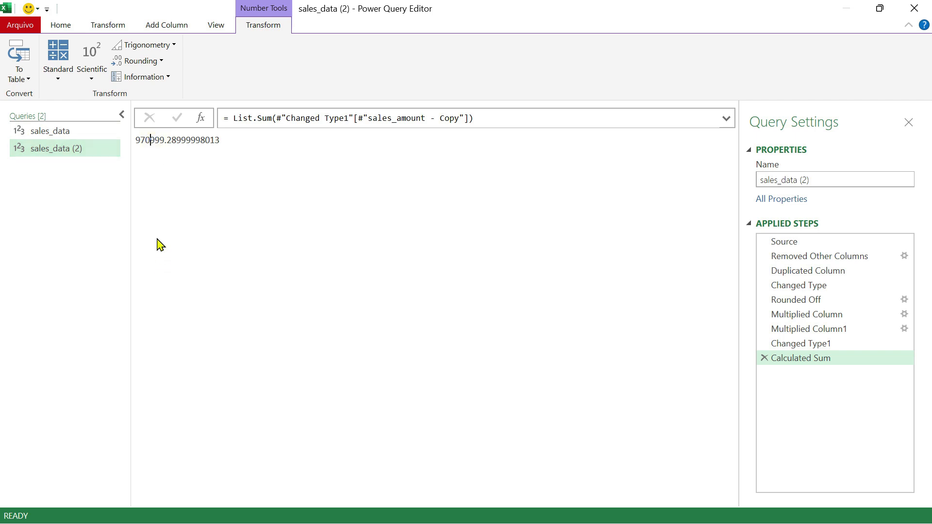
{"action": "left_click", "coordinate": [48, 131]}
{"action": "left_click", "coordinate": [66, 149]}
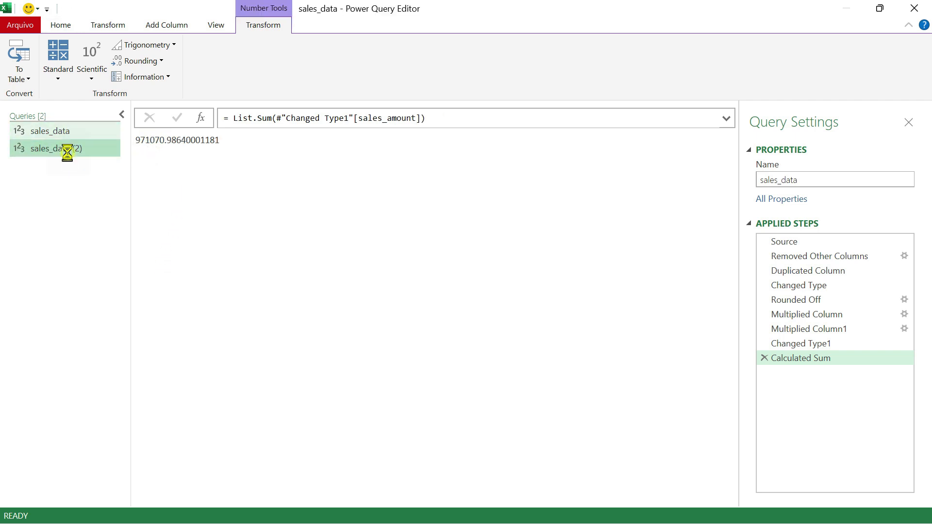
{"action": "left_click", "coordinate": [89, 133]}
{"action": "double_click", "coordinate": [152, 140]}
{"action": "left_click", "coordinate": [167, 140]}
{"action": "left_click_drag", "start_coordinate": [136, 141], "coordinate": [167, 141]}
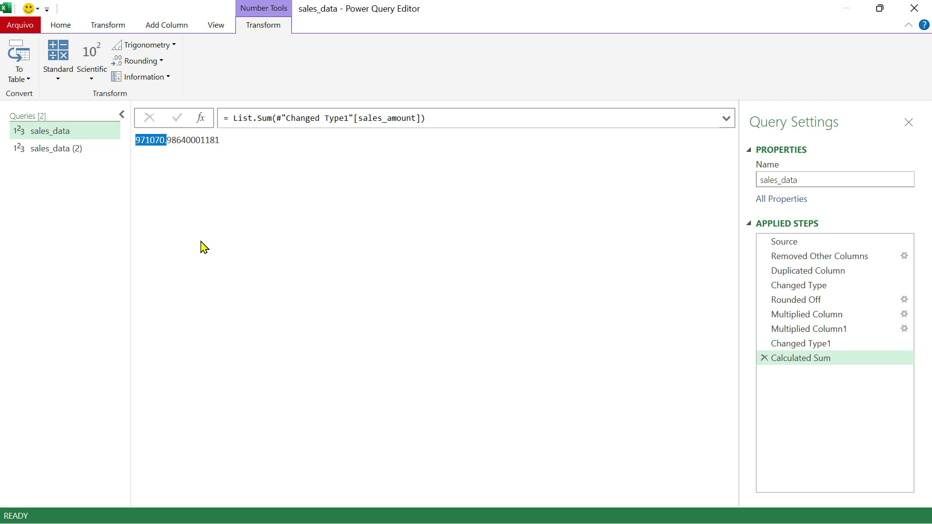
- Delete the Calculated Sum and Changed Type1 steps from the sales_data query and view the data type options of sales_amount
{"action": "left_click", "coordinate": [60, 27]}
{"action": "left_click_drag", "start_coordinate": [51, 156], "coordinate": [51, 176]}
{"action": "left_click", "coordinate": [764, 358]}
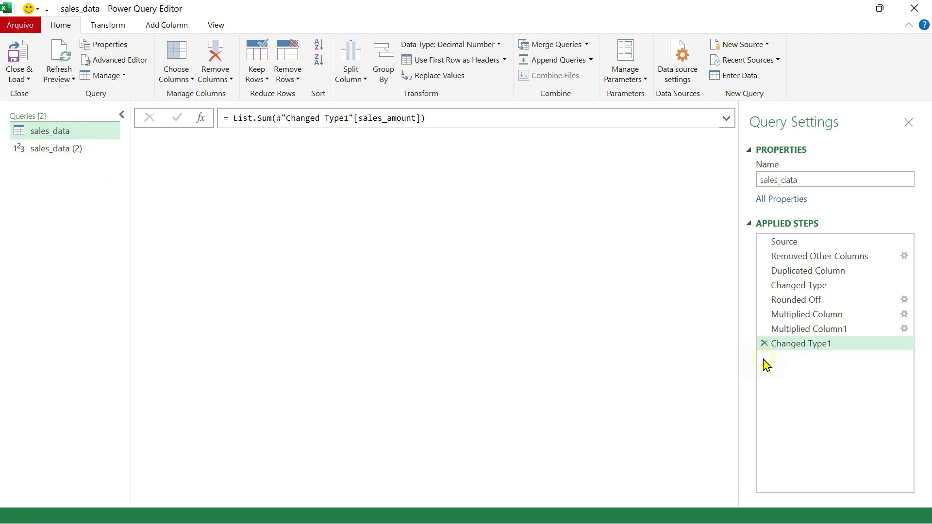
{"action": "left_click", "coordinate": [764, 343]}
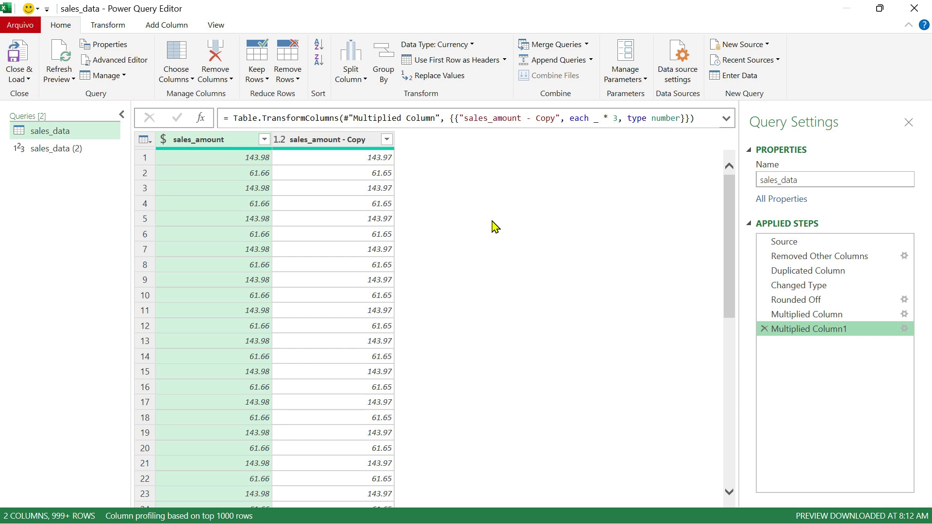
{"action": "left_click", "coordinate": [163, 140]}
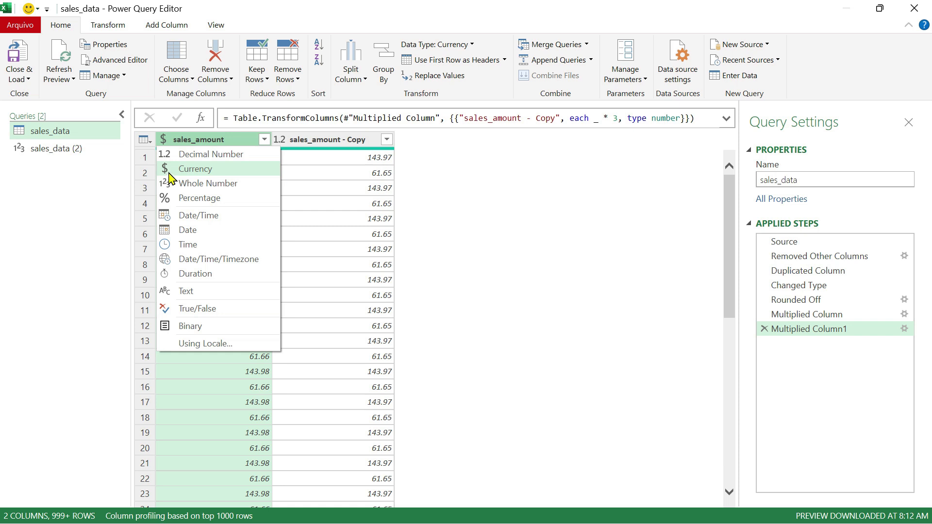
{"action": "left_click", "coordinate": [467, 227]}
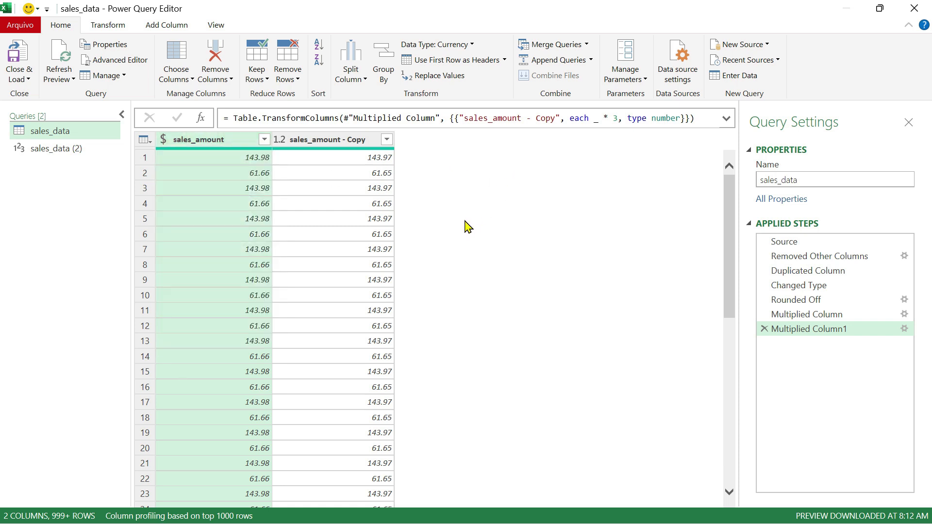